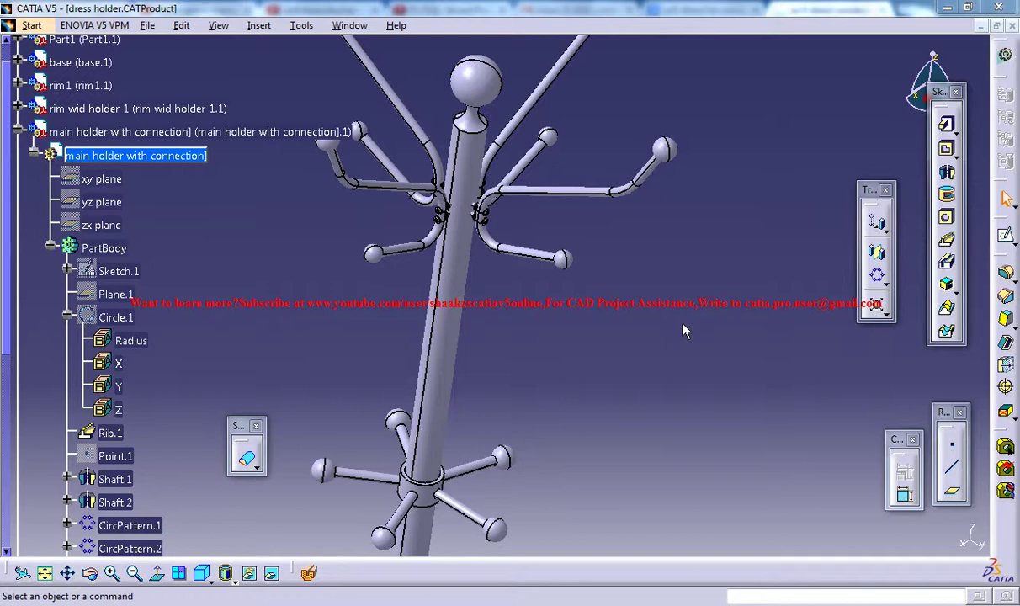
Pan, zoom and tilt the current model to inspect the hook stars, base and top ball.
{"action": "middle_click_drag", "start_coordinate": [577, 237], "coordinate": [561, 335]}
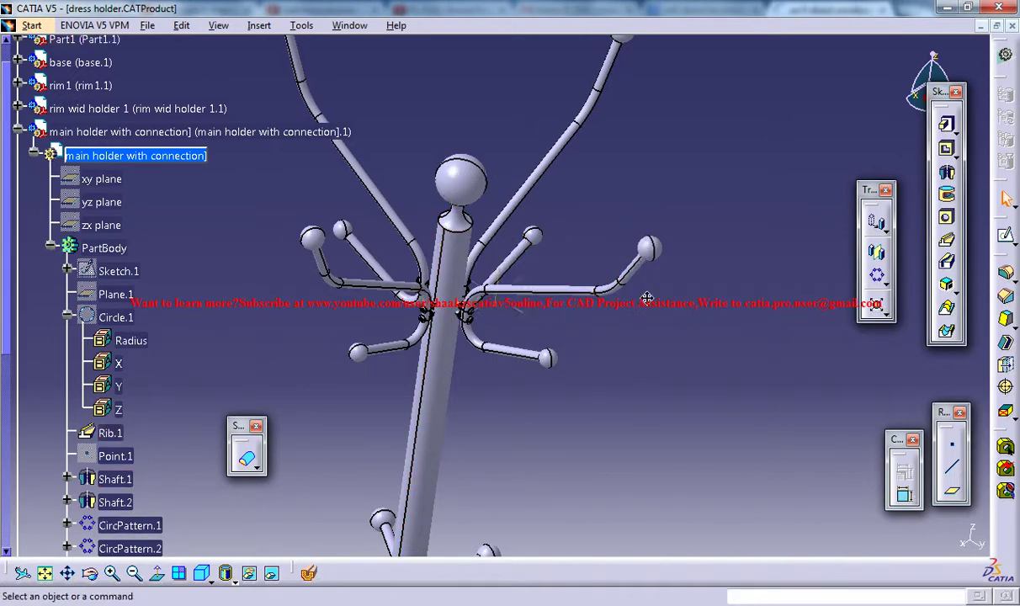
{"action": "middle_click_drag", "start_coordinate": [555, 505], "coordinate": [551, 378]}
{"action": "mouse_move", "coordinate": [547, 539]}
{"action": "middle_mouse_down"}
{"action": "mouse_move", "coordinate": [543, 270]}
{"action": "mouse_move", "coordinate": [571, 377]}
{"action": "middle_mouse_up"}
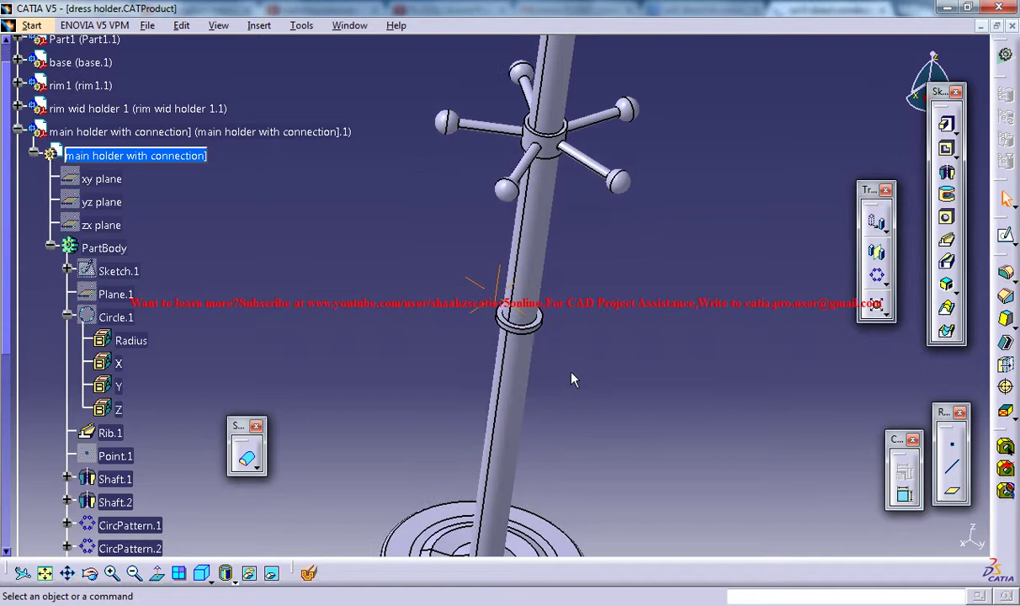
{"action": "middle_click_drag", "start_coordinate": [547, 504], "coordinate": [555, 378]}
{"action": "middle_click_drag", "start_coordinate": [620, 377], "coordinate": [540, 450]}
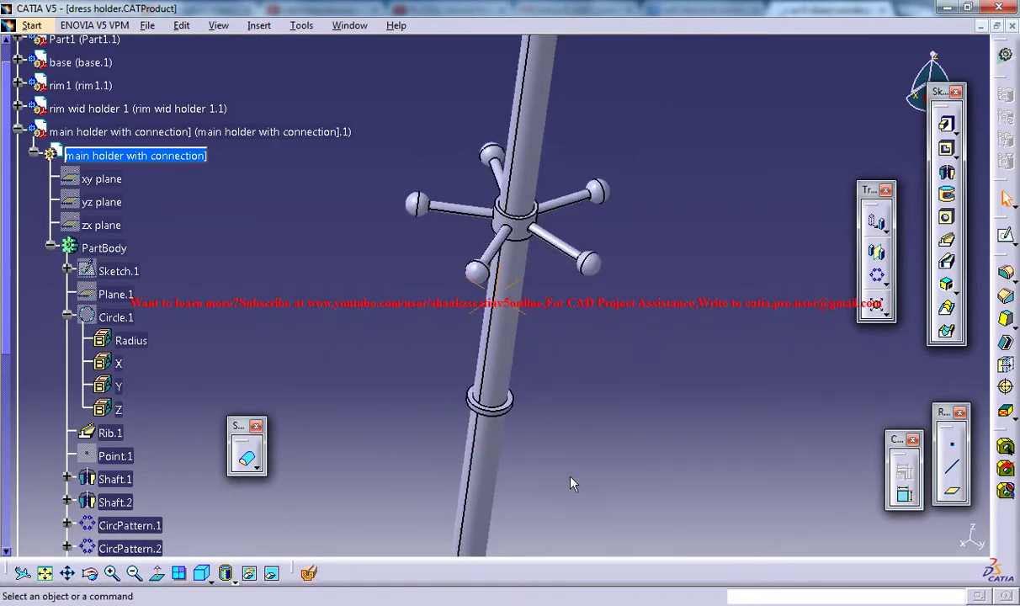
{"action": "middle_click_drag", "start_coordinate": [540, 394], "coordinate": [574, 384]}
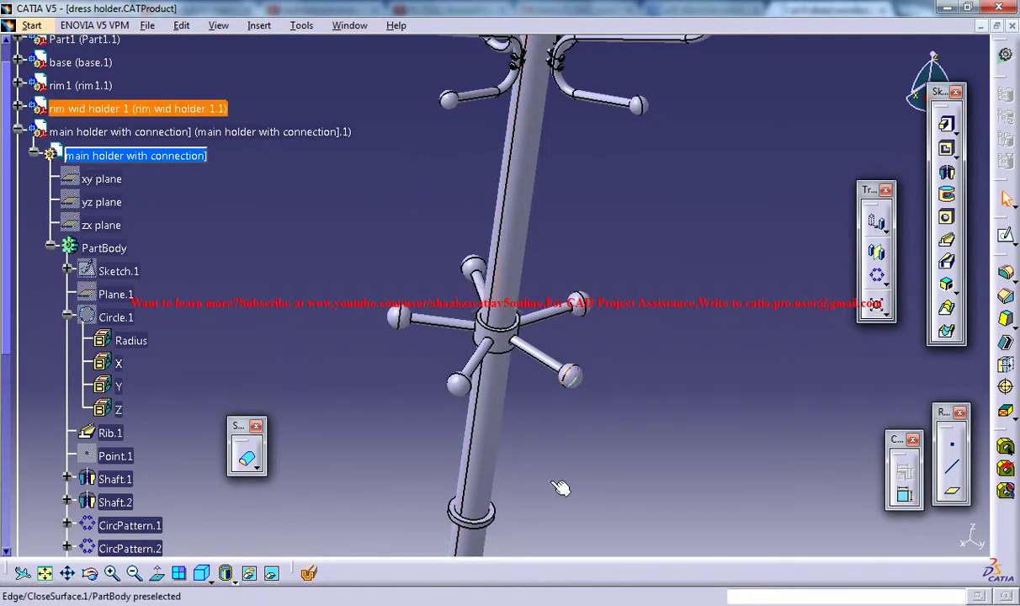
{"action": "middle_click_drag", "start_coordinate": [558, 482], "coordinate": [555, 547]}
{"action": "middle_click_drag", "start_coordinate": [530, 353], "coordinate": [526, 483]}
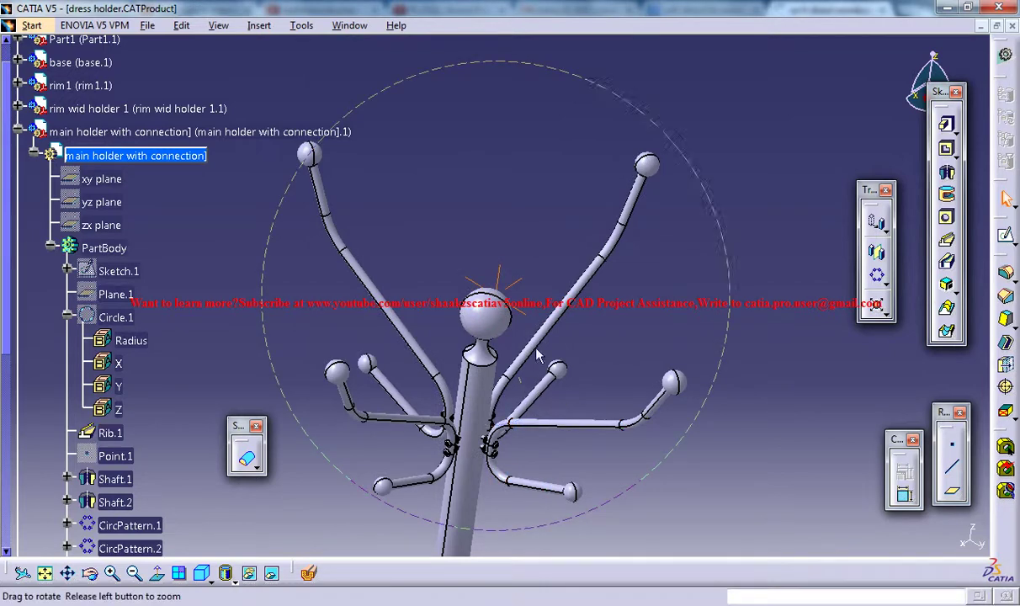
{"action": "mouse_move", "coordinate": [543, 426]}
{"action": "middle_mouse_down"}
{"action": "mouse_move", "coordinate": [566, 362]}
{"action": "mouse_move", "coordinate": [536, 322]}
{"action": "middle_mouse_up"}
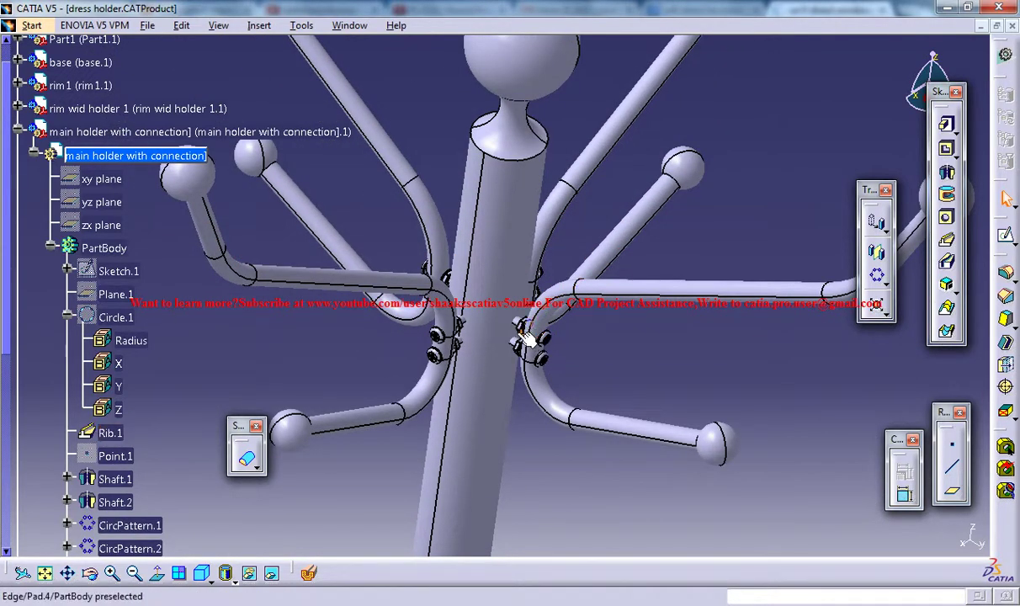
{"action": "mouse_move", "coordinate": [523, 330]}
{"action": "middle_mouse_down"}
{"action": "mouse_move", "coordinate": [555, 315]}
{"action": "mouse_move", "coordinate": [536, 345]}
{"action": "middle_mouse_up"}
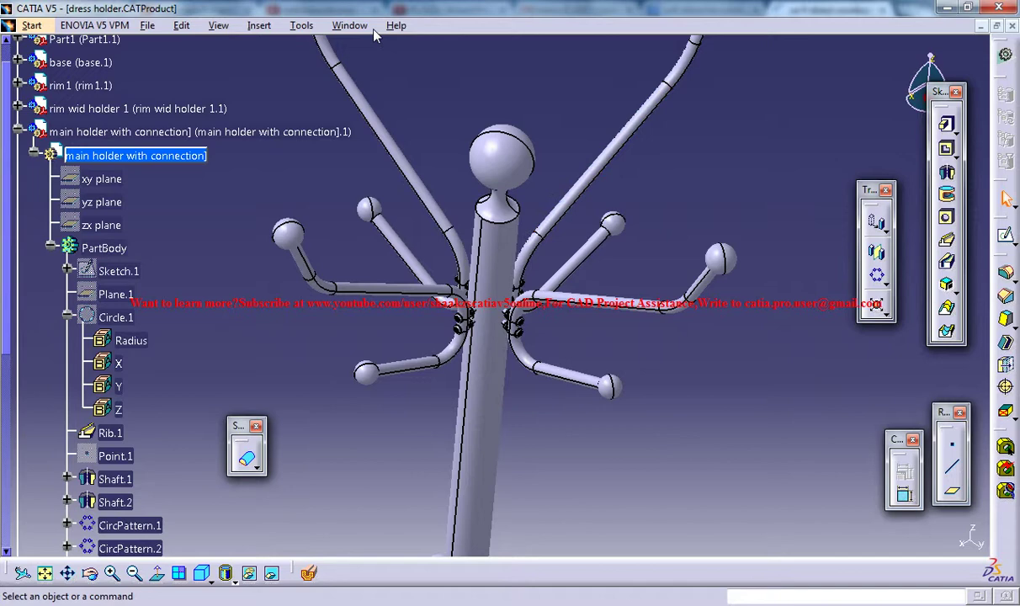
Switch to Dress Holder Stand Study and inspect its bent arms from the front view.
{"action": "left_click", "coordinate": [352, 25]}
{"action": "left_click", "coordinate": [389, 144]}
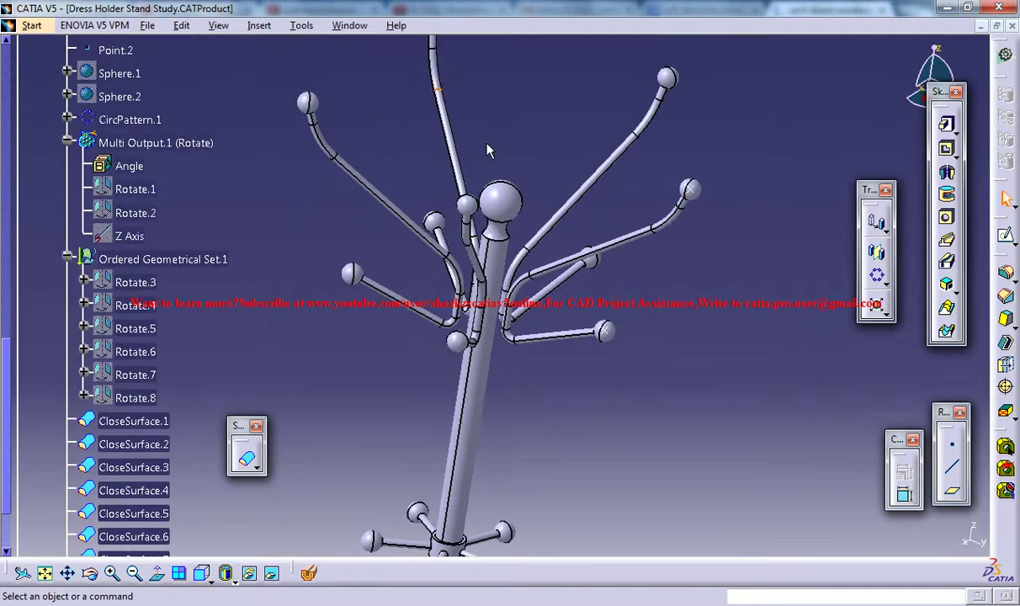
{"action": "middle_click_drag", "start_coordinate": [585, 234], "coordinate": [585, 234]}
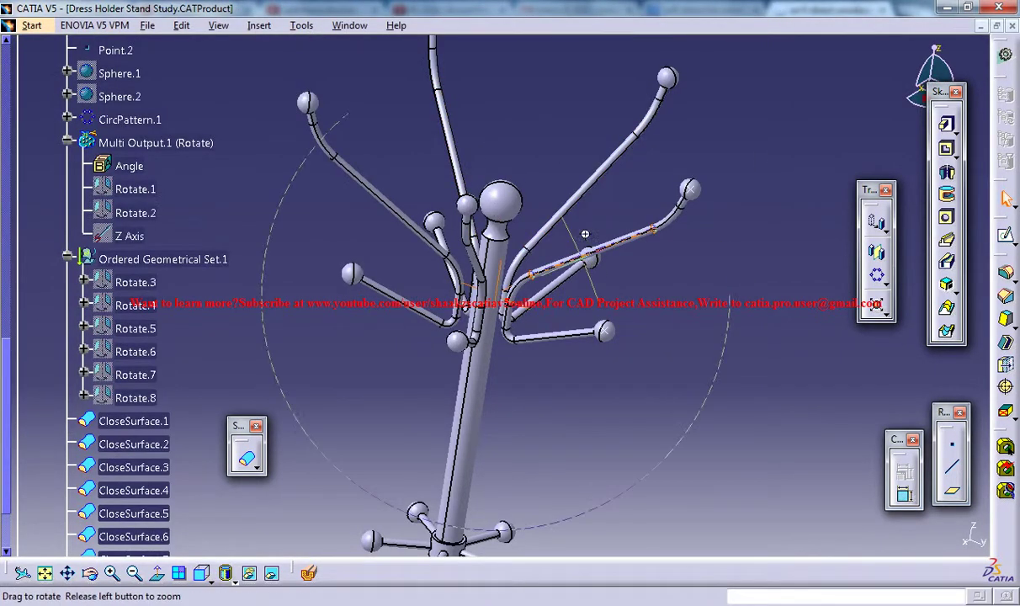
{"action": "mouse_move", "coordinate": [587, 155]}
{"action": "middle_mouse_down"}
{"action": "mouse_move", "coordinate": [543, 282]}
{"action": "mouse_move", "coordinate": [620, 278]}
{"action": "mouse_move", "coordinate": [621, 266]}
{"action": "mouse_move", "coordinate": [555, 236]}
{"action": "middle_mouse_up"}
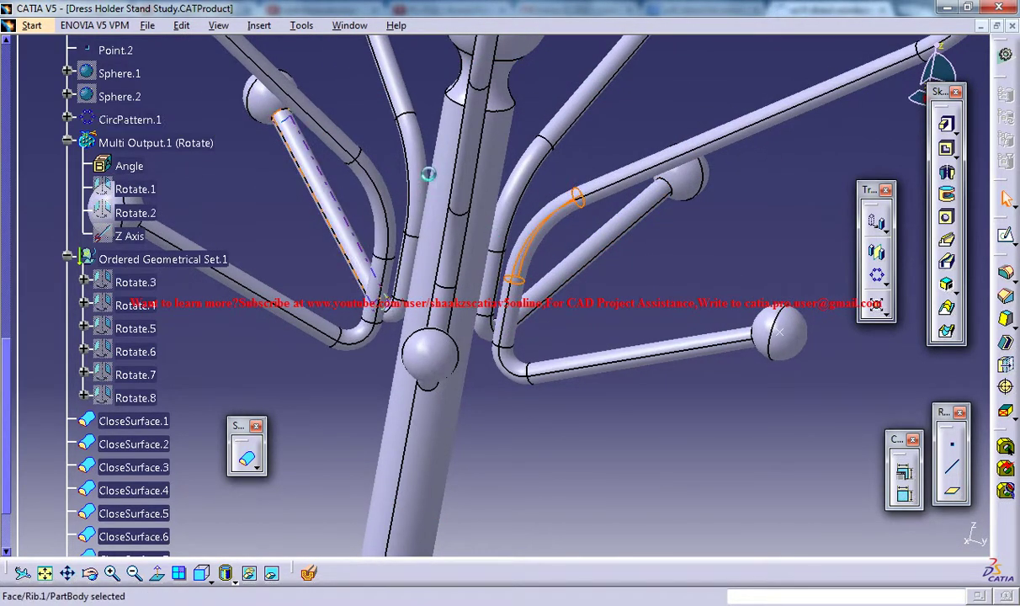
{"action": "left_click", "coordinate": [682, 274]}
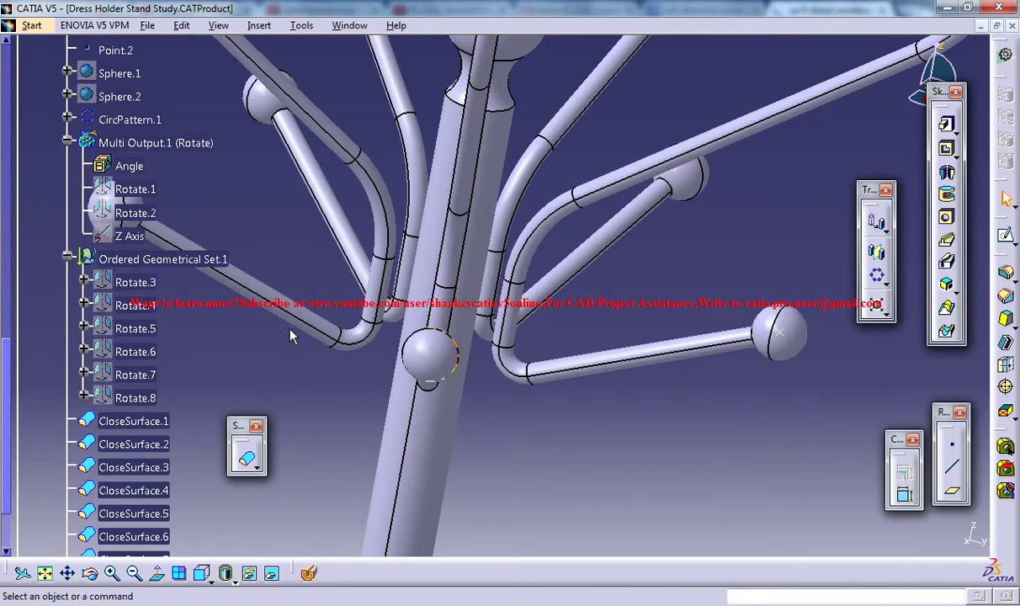
{"action": "scroll", "coordinate": [270, 336], "scroll_direction": "down", "scroll_amount": 3}
{"action": "mouse_move", "coordinate": [562, 303]}
{"action": "middle_mouse_down"}
{"action": "mouse_move", "coordinate": [618, 269]}
{"action": "mouse_move", "coordinate": [458, 263]}
{"action": "middle_mouse_up"}
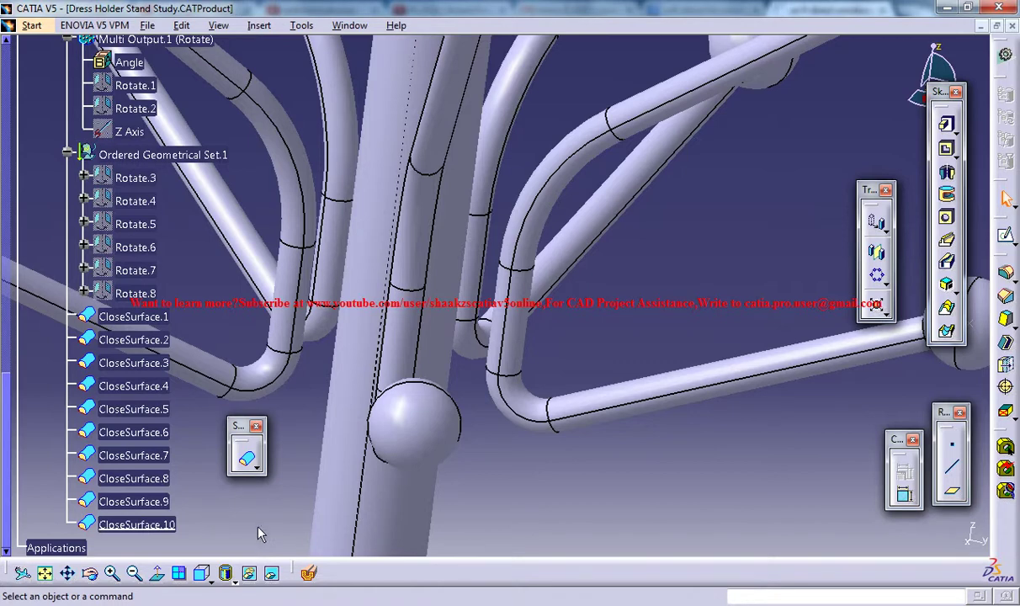
{"action": "left_click", "coordinate": [217, 584]}
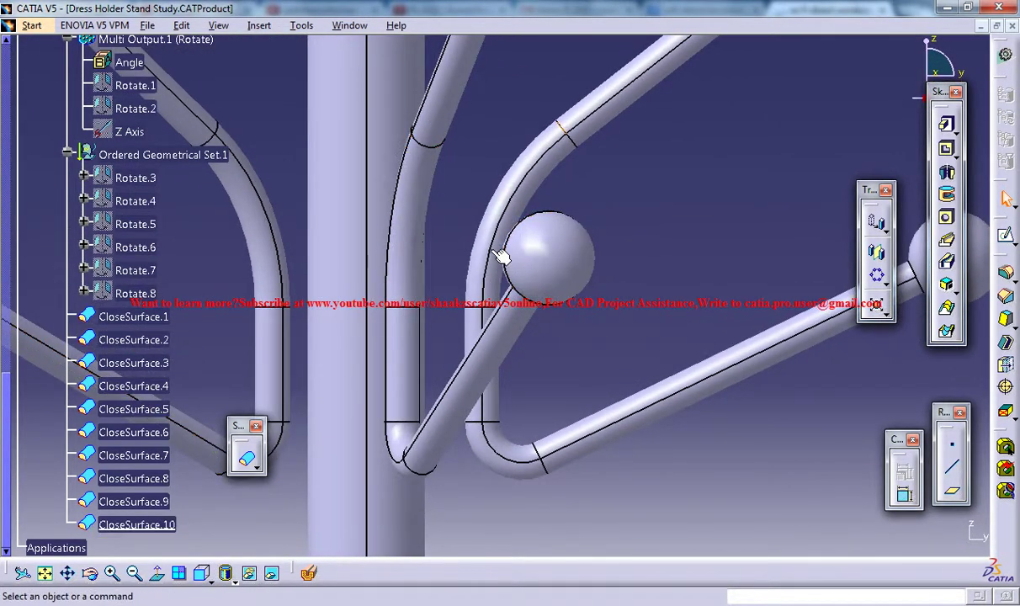
{"action": "left_click", "coordinate": [493, 247]}
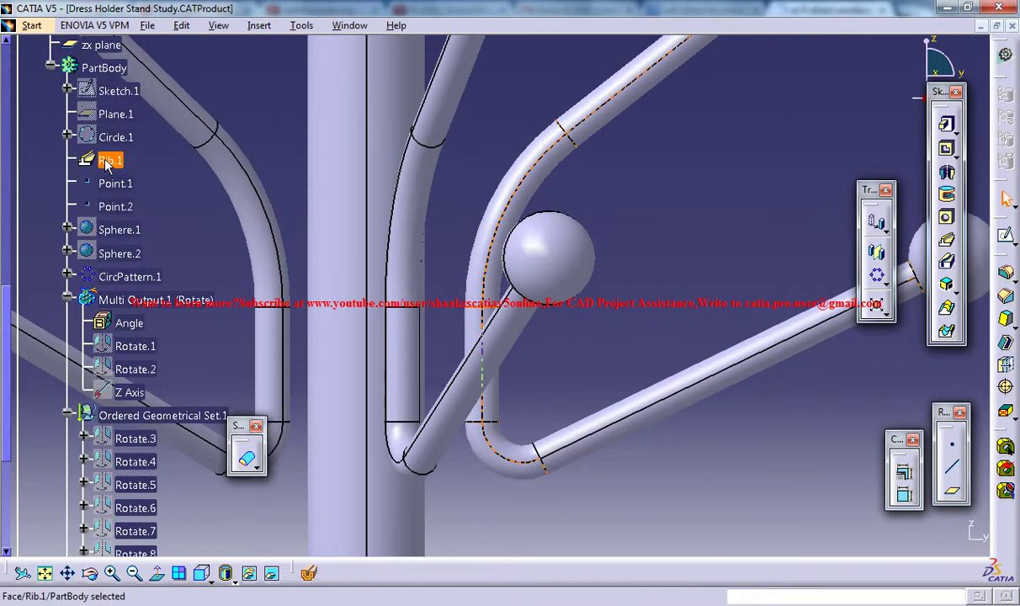
Edit Sketch.1 and trap-select all 24 arm profile elements, then view the 3D arms again.
{"action": "left_click", "coordinate": [128, 96]}
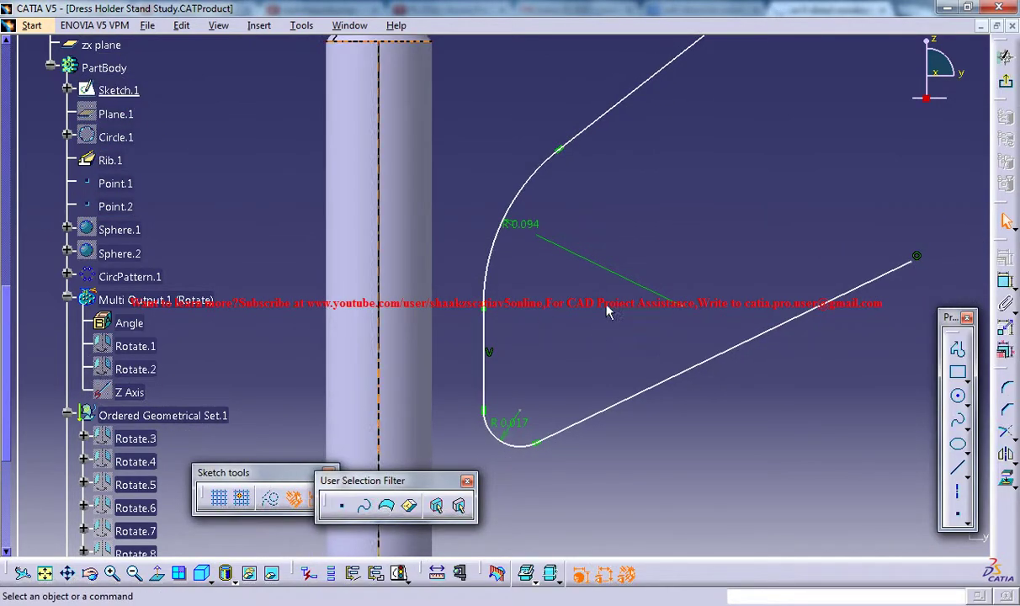
{"action": "middle_click_drag", "start_coordinate": [616, 243], "coordinate": [624, 306]}
{"action": "middle_click_drag", "start_coordinate": [630, 343], "coordinate": [648, 400]}
{"action": "left_click_drag", "start_coordinate": [760, 388], "coordinate": [496, 88]}
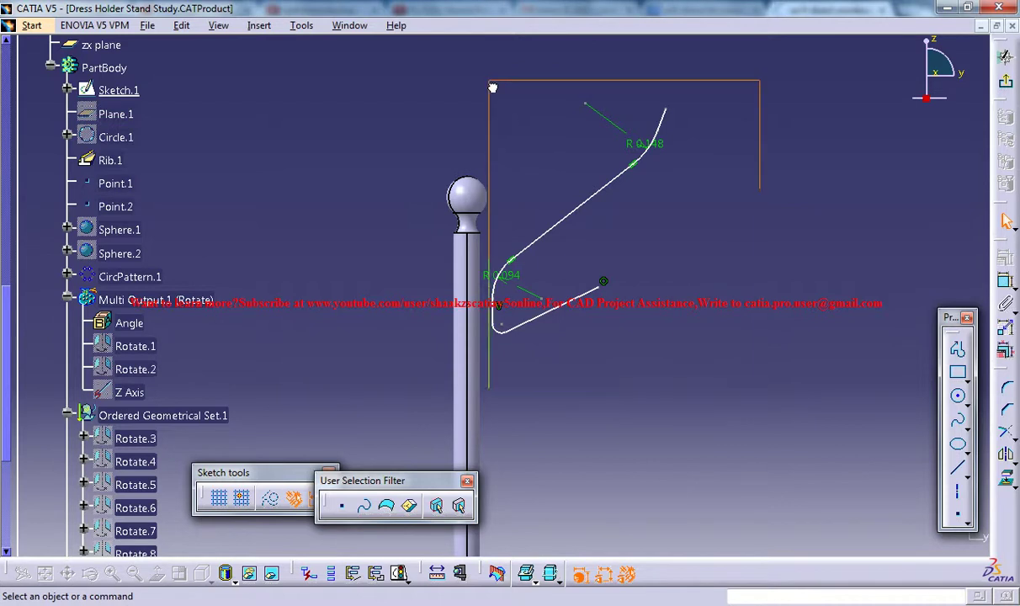
{"action": "left_click_drag", "start_coordinate": [496, 88], "coordinate": [515, 128]}
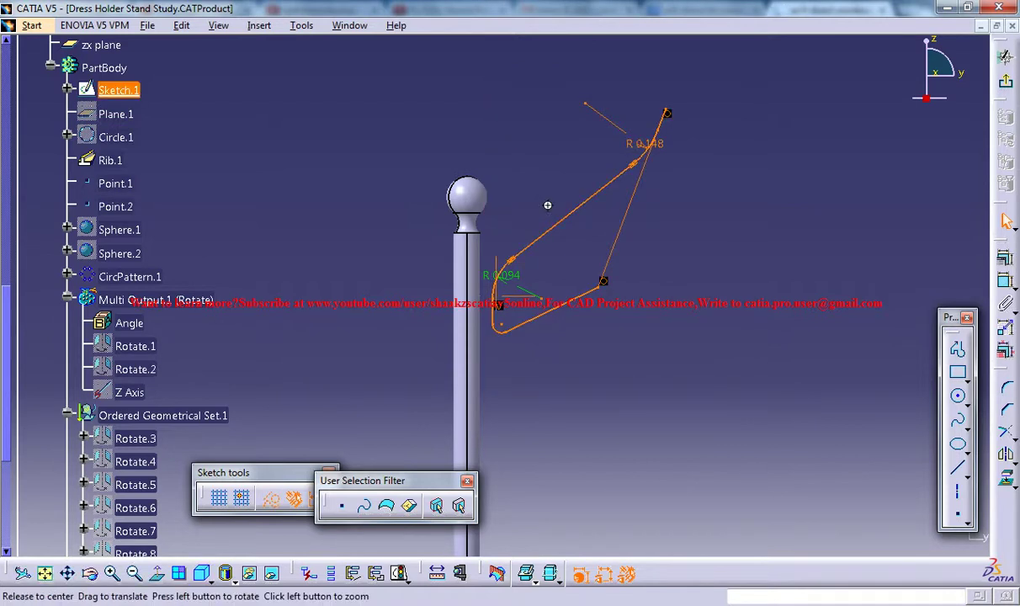
{"action": "mouse_move", "coordinate": [547, 209]}
{"action": "middle_mouse_down"}
{"action": "mouse_move", "coordinate": [551, 98]}
{"action": "mouse_move", "coordinate": [517, 244]}
{"action": "middle_mouse_up"}
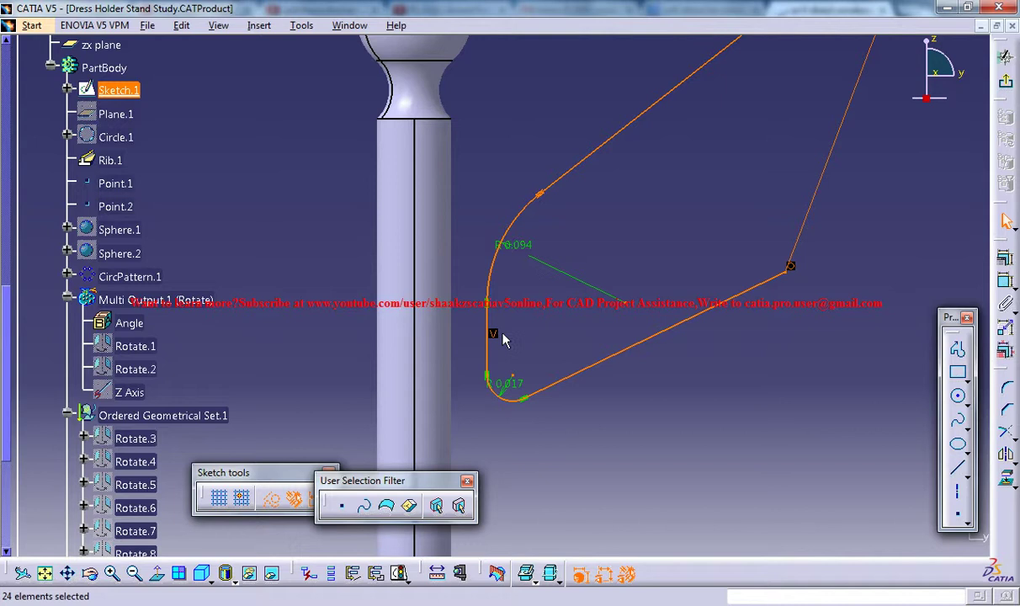
{"action": "left_click_drag", "start_coordinate": [493, 336], "coordinate": [483, 339]}
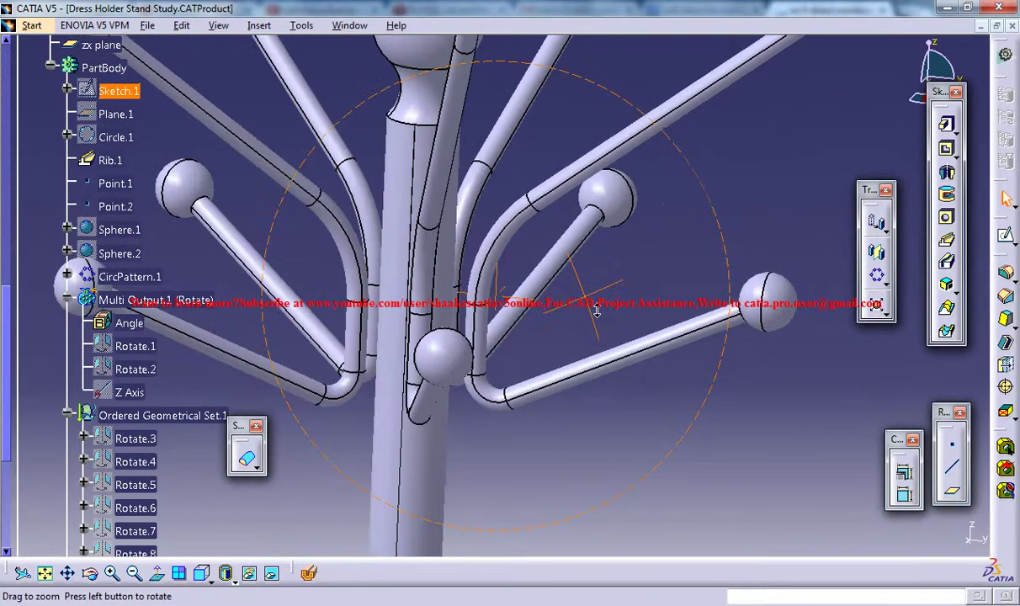
{"action": "middle_click_drag", "start_coordinate": [625, 253], "coordinate": [580, 231]}
{"action": "mouse_move", "coordinate": [509, 273]}
{"action": "middle_mouse_down"}
{"action": "mouse_move", "coordinate": [502, 341]}
{"action": "mouse_move", "coordinate": [566, 291]}
{"action": "mouse_move", "coordinate": [539, 285]}
{"action": "mouse_move", "coordinate": [565, 345]}
{"action": "mouse_move", "coordinate": [556, 362]}
{"action": "middle_mouse_up"}
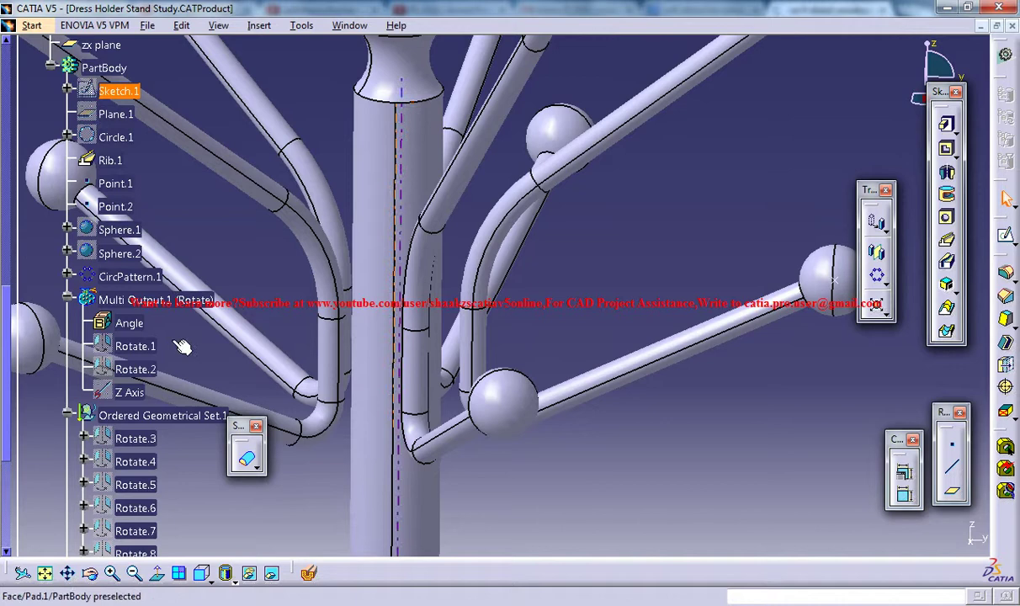
{"action": "double_click", "coordinate": [118, 90]}
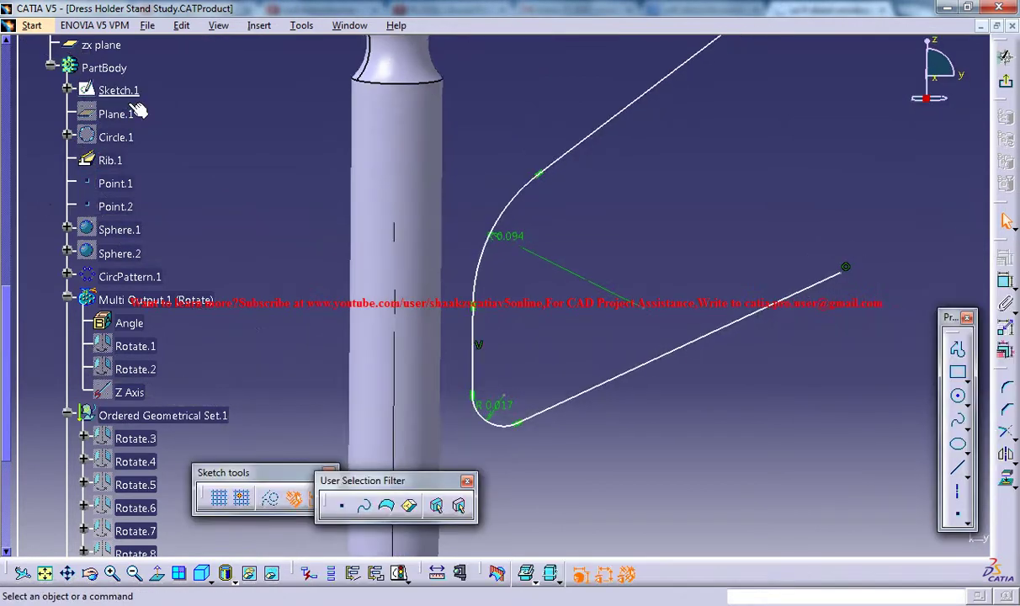
{"action": "middle_click_drag", "start_coordinate": [746, 314], "coordinate": [746, 358]}
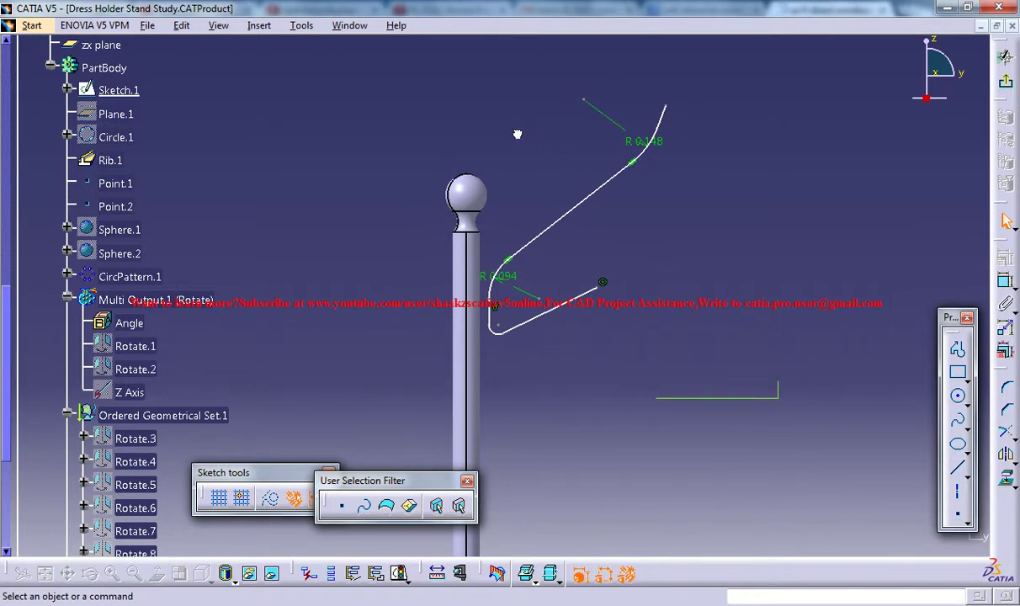
{"action": "mouse_move", "coordinate": [518, 135]}
{"action": "left_mouse_down"}
{"action": "mouse_move", "coordinate": [472, 89]}
{"action": "mouse_move", "coordinate": [498, 78]}
{"action": "mouse_move", "coordinate": [493, 71]}
{"action": "left_mouse_up"}
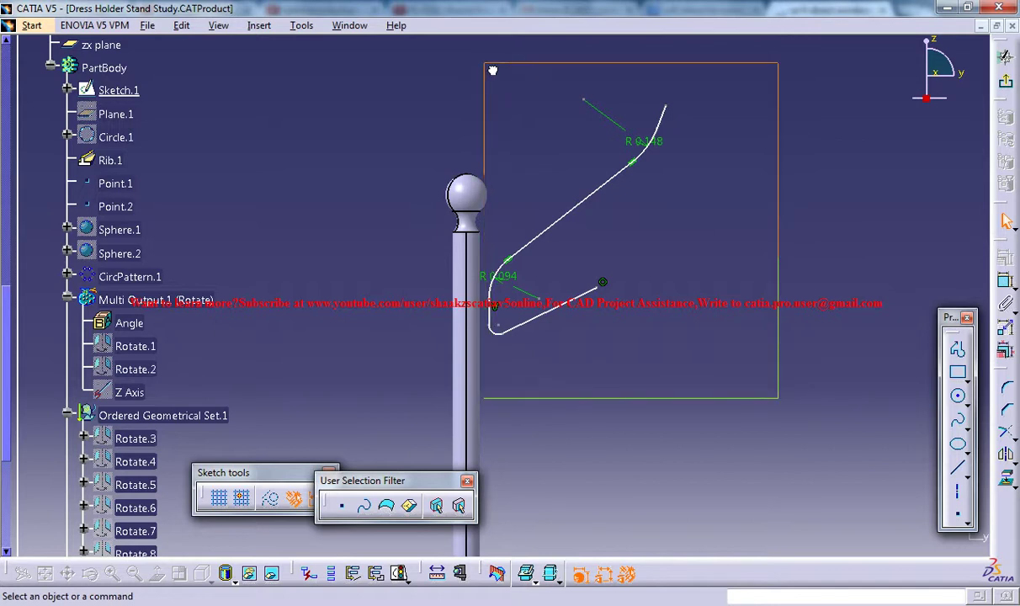
{"action": "left_click_drag", "start_coordinate": [493, 70], "coordinate": [542, 175]}
{"action": "middle_click_drag", "start_coordinate": [542, 175], "coordinate": [540, 176]}
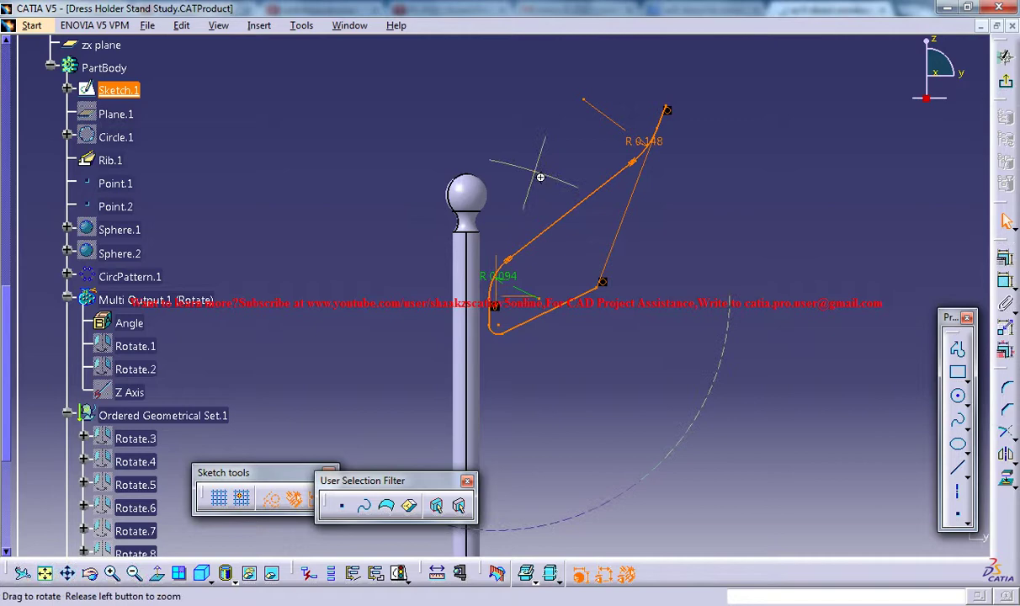
{"action": "middle_click_drag", "start_coordinate": [539, 120], "coordinate": [540, 128]}
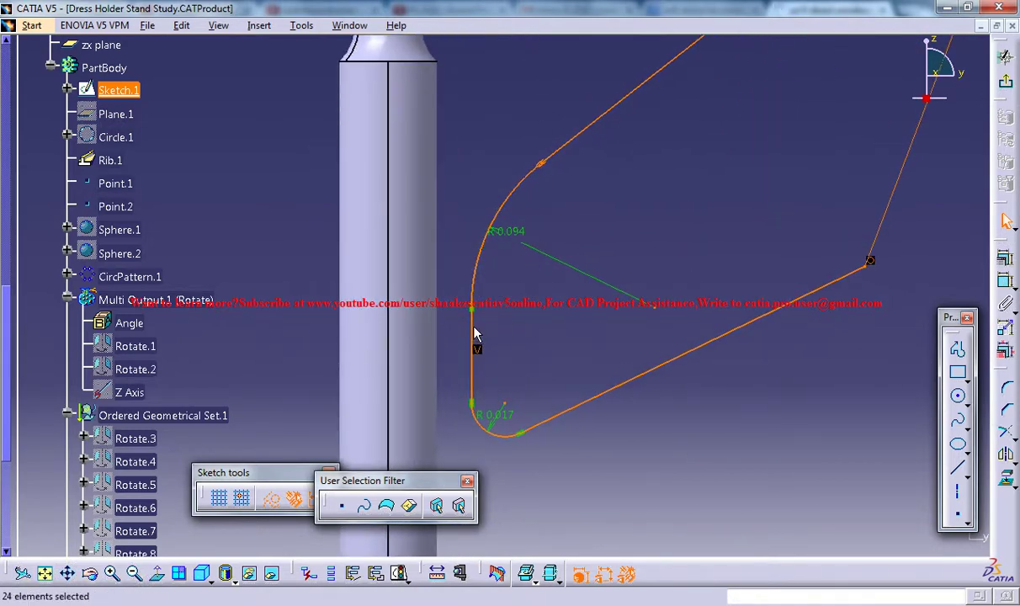
{"action": "left_click_drag", "start_coordinate": [474, 334], "coordinate": [475, 333]}
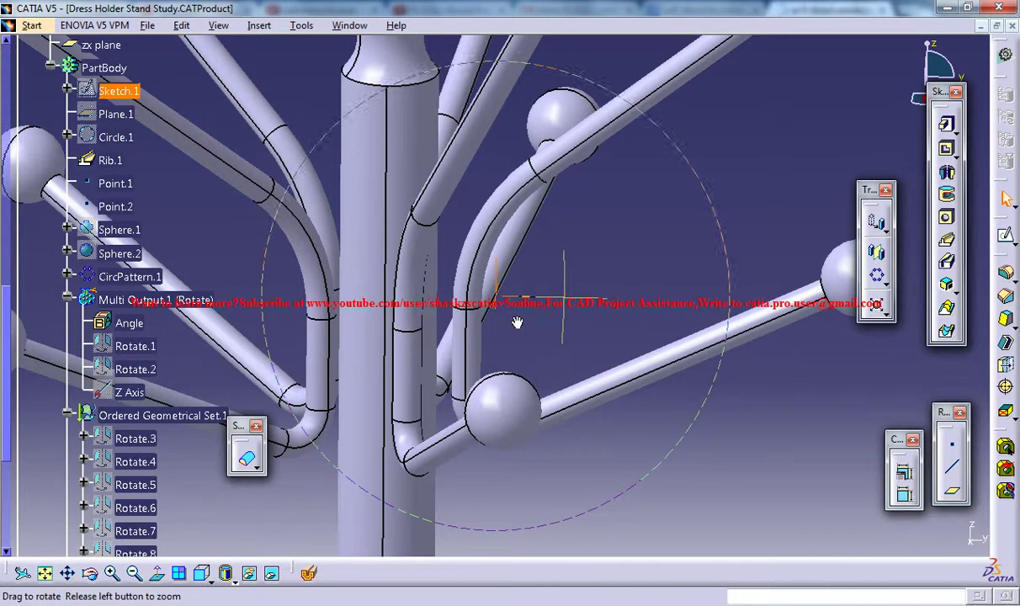
Bring up the Dress Holder Stand Study product, frame the stand's base and start a new plane.
{"action": "mouse_move", "coordinate": [517, 322]}
{"action": "middle_mouse_down"}
{"action": "mouse_move", "coordinate": [542, 334]}
{"action": "mouse_move", "coordinate": [581, 269]}
{"action": "mouse_move", "coordinate": [539, 328]}
{"action": "mouse_move", "coordinate": [545, 283]}
{"action": "middle_mouse_up"}
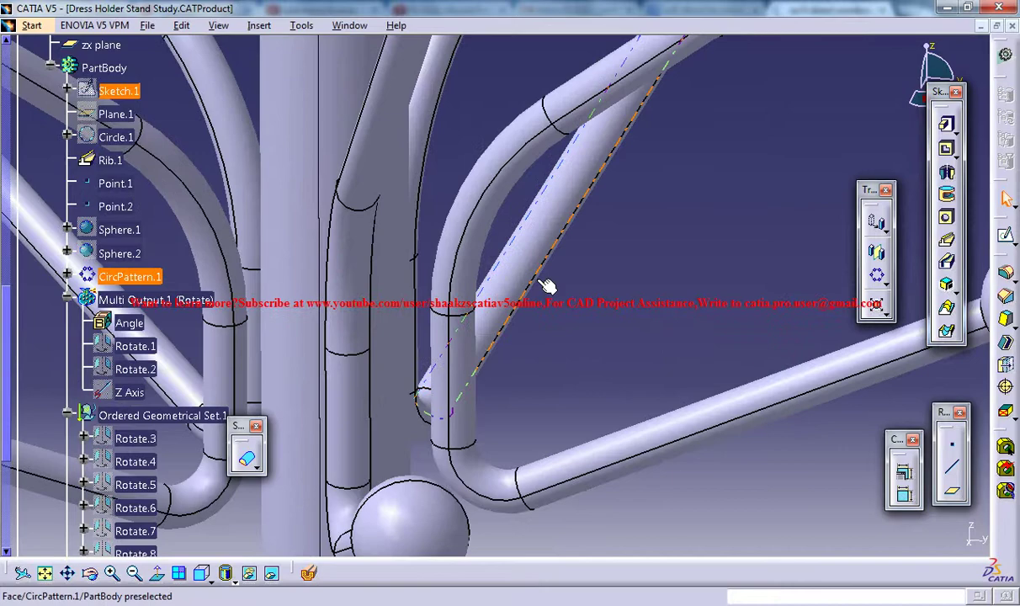
{"action": "mouse_move", "coordinate": [473, 355]}
{"action": "middle_mouse_down"}
{"action": "mouse_move", "coordinate": [516, 299]}
{"action": "mouse_move", "coordinate": [546, 291]}
{"action": "mouse_move", "coordinate": [478, 337]}
{"action": "mouse_move", "coordinate": [438, 253]}
{"action": "middle_mouse_up"}
{"action": "left_click", "coordinate": [348, 26]}
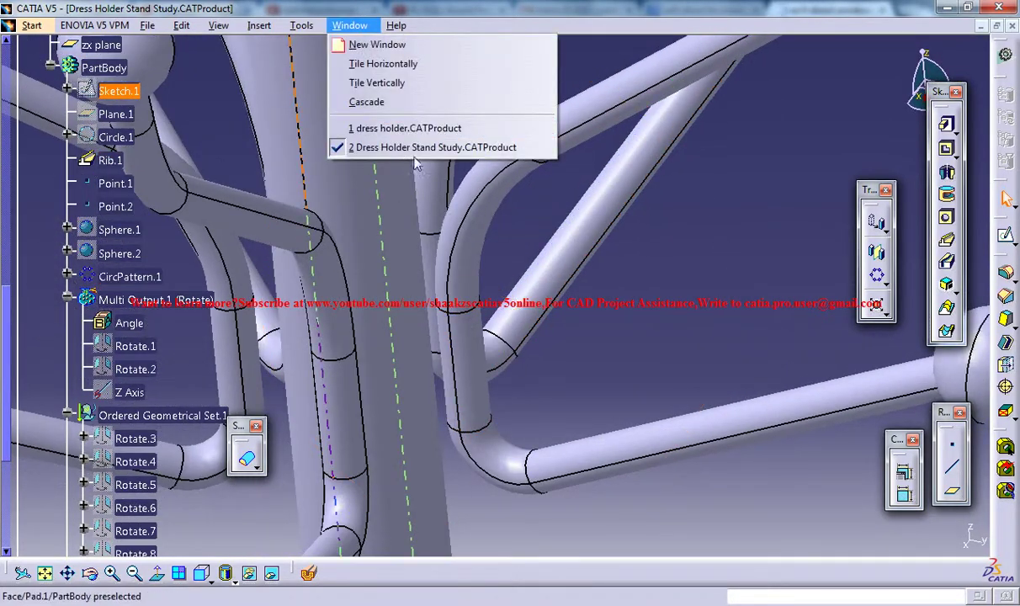
{"action": "left_click", "coordinate": [395, 130]}
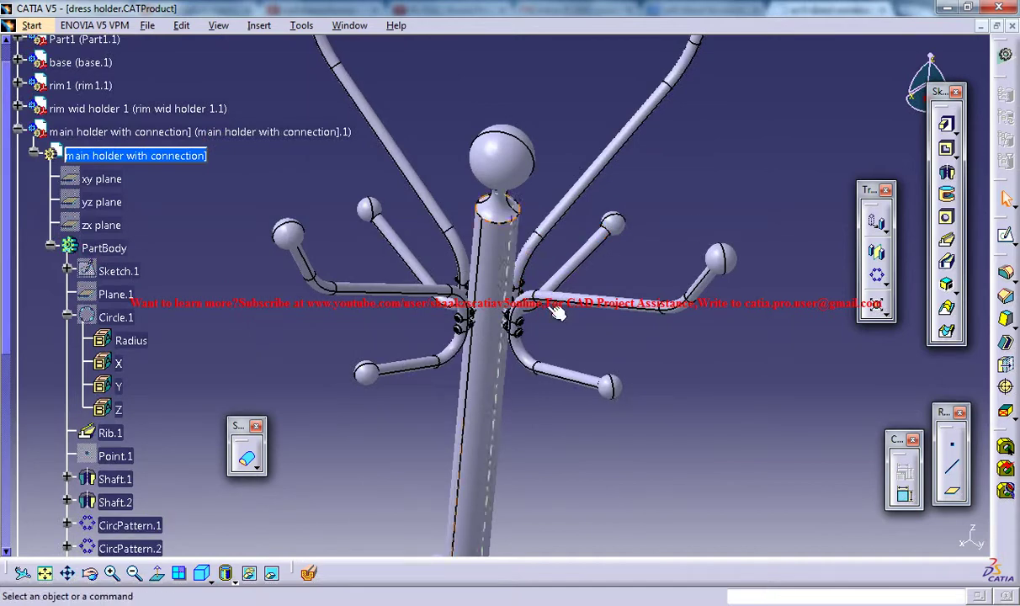
{"action": "middle_click_drag", "start_coordinate": [645, 292], "coordinate": [404, 69]}
{"action": "left_click", "coordinate": [349, 25]}
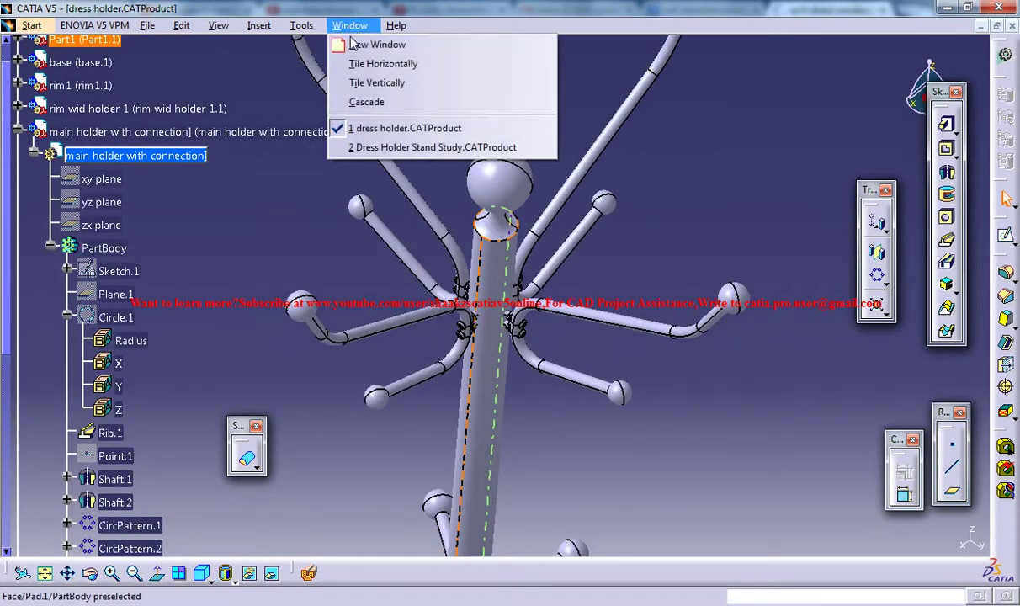
{"action": "left_click", "coordinate": [436, 148]}
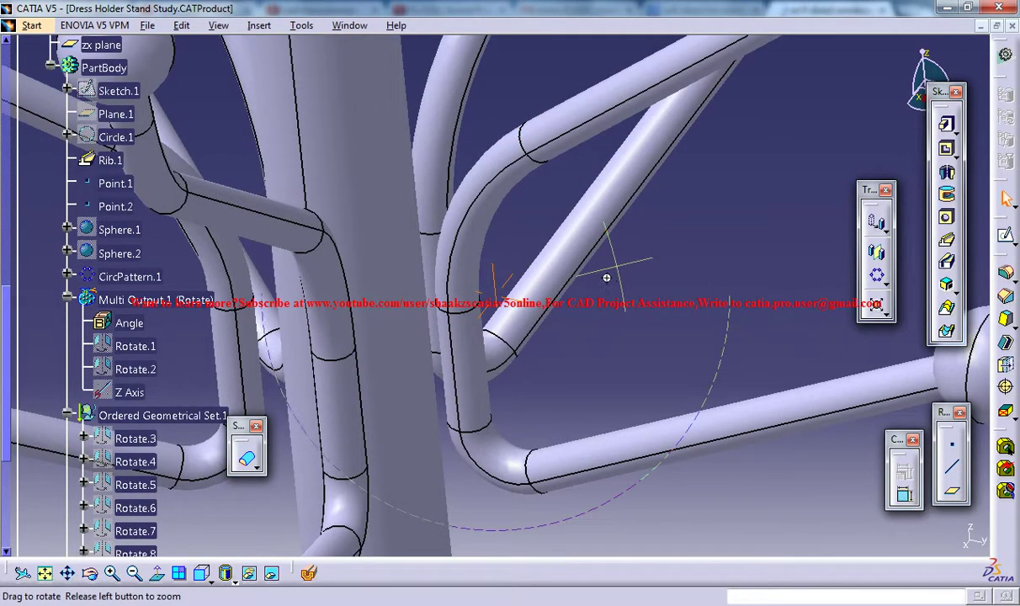
{"action": "mouse_move", "coordinate": [606, 278]}
{"action": "middle_mouse_down"}
{"action": "mouse_move", "coordinate": [583, 284]}
{"action": "mouse_move", "coordinate": [635, 268]}
{"action": "mouse_move", "coordinate": [645, 296]}
{"action": "mouse_move", "coordinate": [656, 453]}
{"action": "mouse_move", "coordinate": [542, 198]}
{"action": "mouse_move", "coordinate": [526, 398]}
{"action": "mouse_move", "coordinate": [510, 300]}
{"action": "middle_mouse_up"}
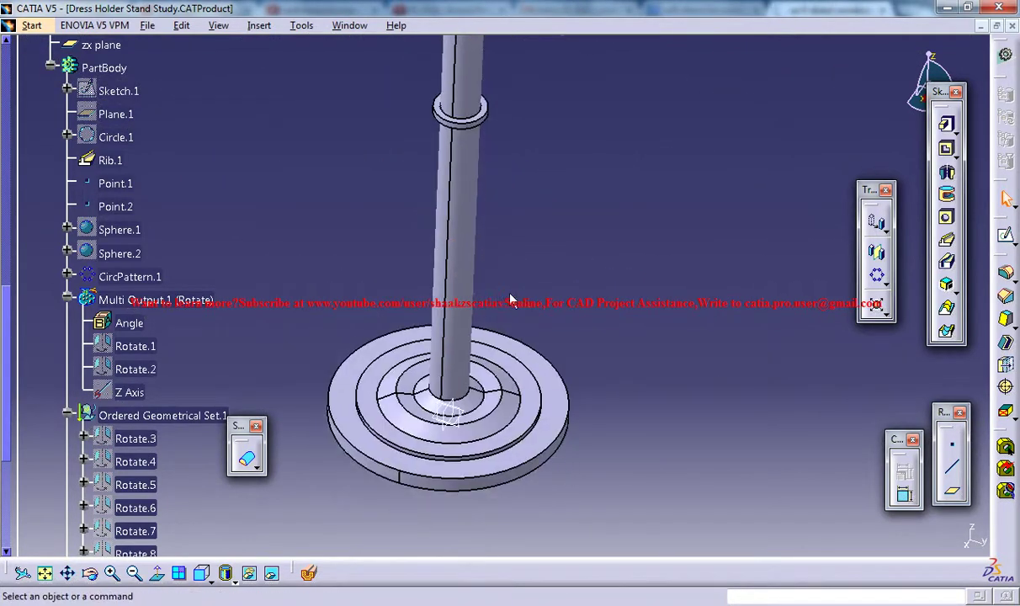
{"action": "middle_click_drag", "start_coordinate": [524, 336], "coordinate": [513, 313]}
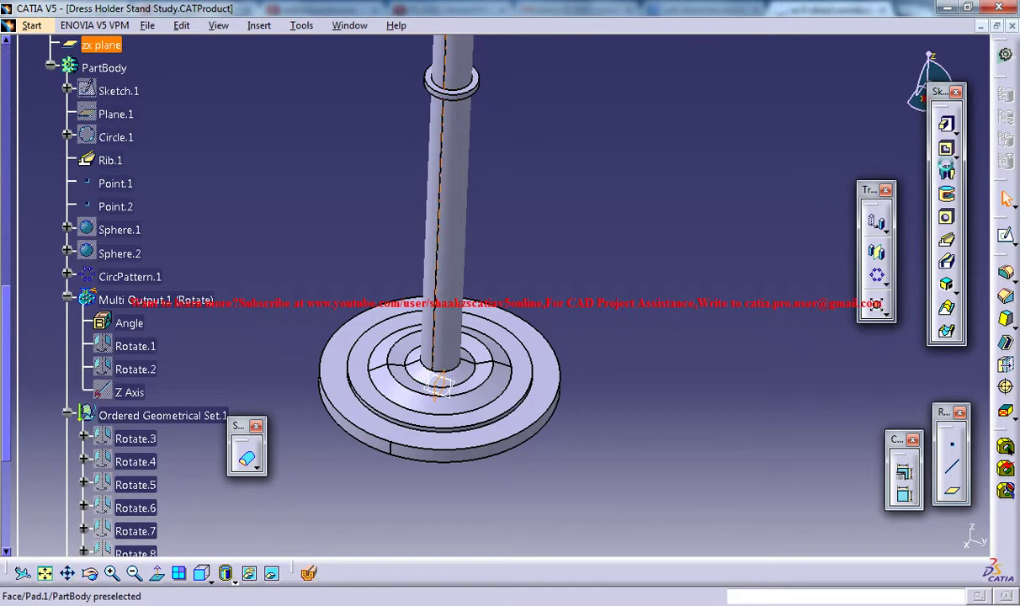
{"action": "left_click", "coordinate": [952, 490]}
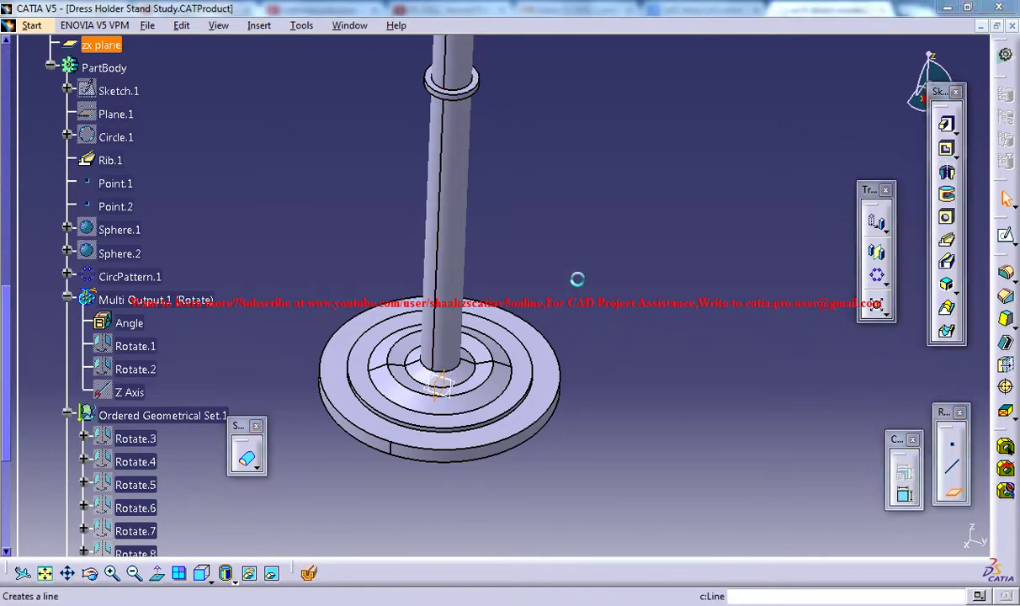
Create the plane offset 0.053 m from zx, level with the upper holder arms.
{"action": "middle_click_drag", "start_coordinate": [553, 146], "coordinate": [498, 399]}
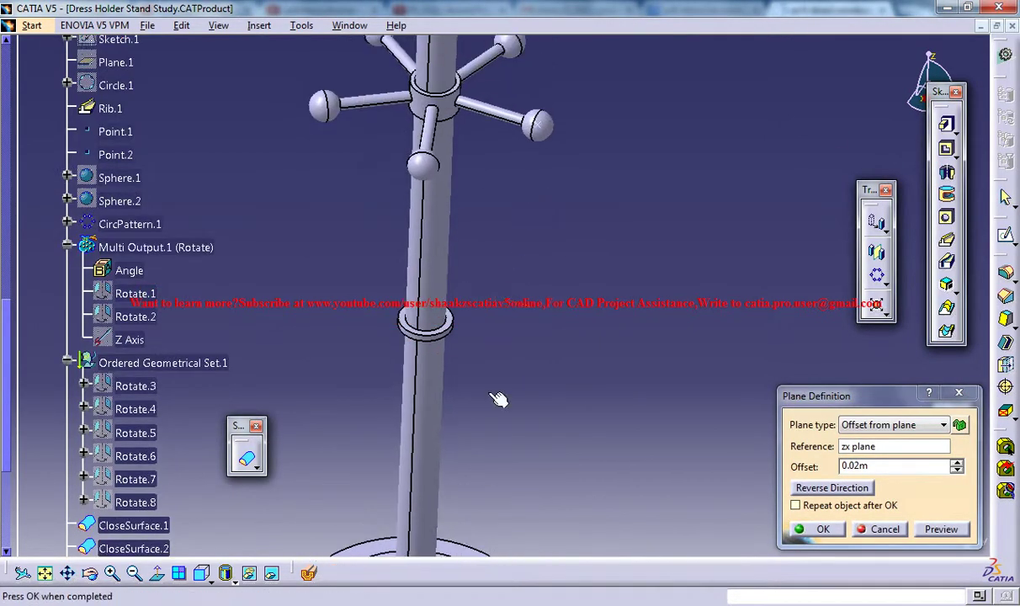
{"action": "left_click", "coordinate": [201, 573]}
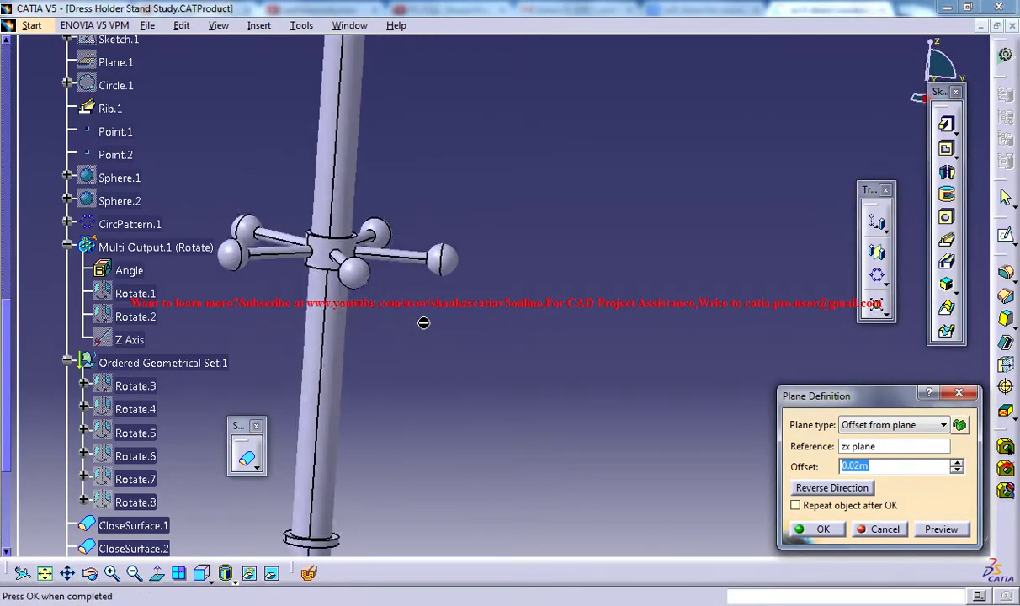
{"action": "middle_click_drag", "start_coordinate": [530, 155], "coordinate": [500, 389]}
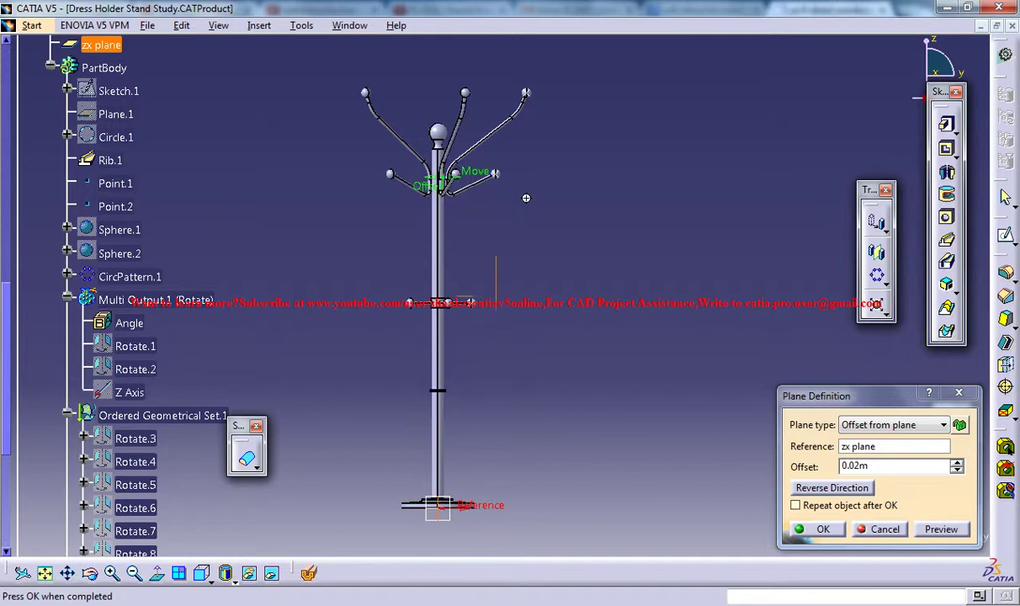
{"action": "mouse_move", "coordinate": [525, 191]}
{"action": "middle_mouse_down"}
{"action": "mouse_move", "coordinate": [491, 287]}
{"action": "mouse_move", "coordinate": [528, 191]}
{"action": "middle_mouse_up"}
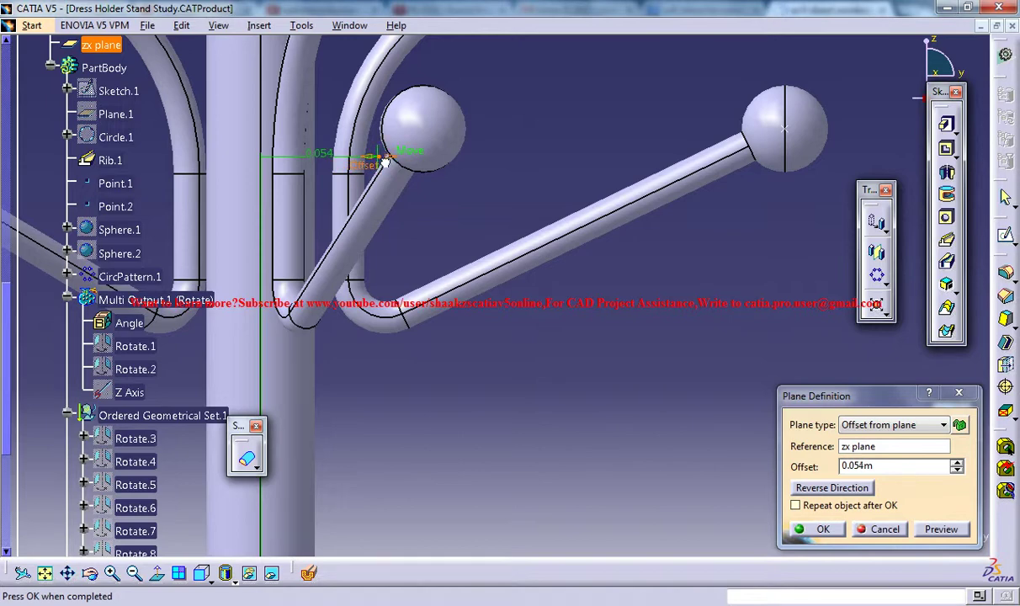
{"action": "left_click", "coordinate": [825, 536]}
{"action": "middle_click_drag", "start_coordinate": [490, 164], "coordinate": [462, 200]}
On the new offset plane, sketch a small circle centred on the holder arm near its ball end.
{"action": "middle_click_drag", "start_coordinate": [515, 235], "coordinate": [503, 230]}
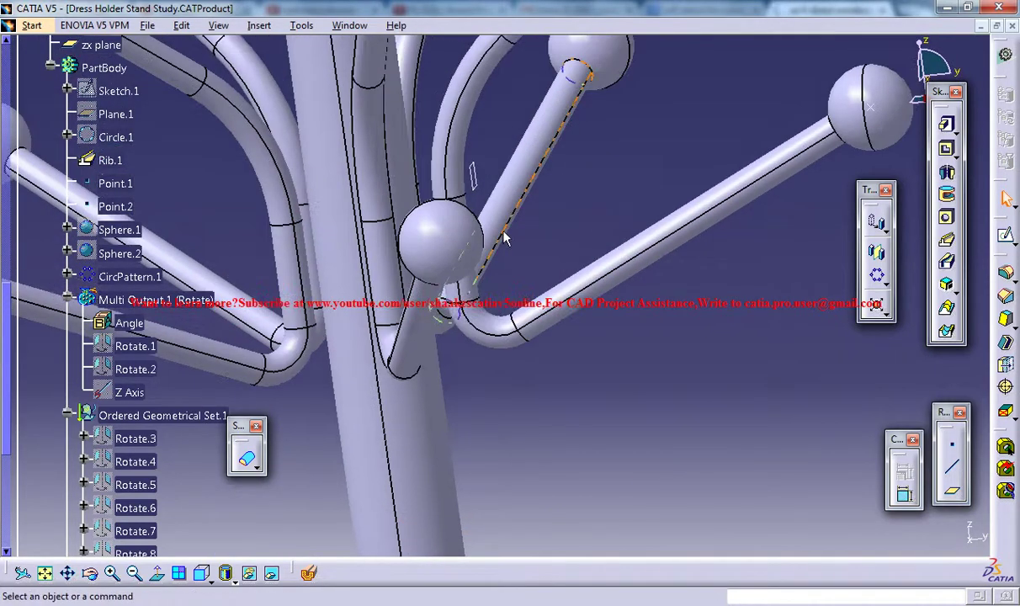
{"action": "middle_click_drag", "start_coordinate": [464, 305], "coordinate": [480, 212]}
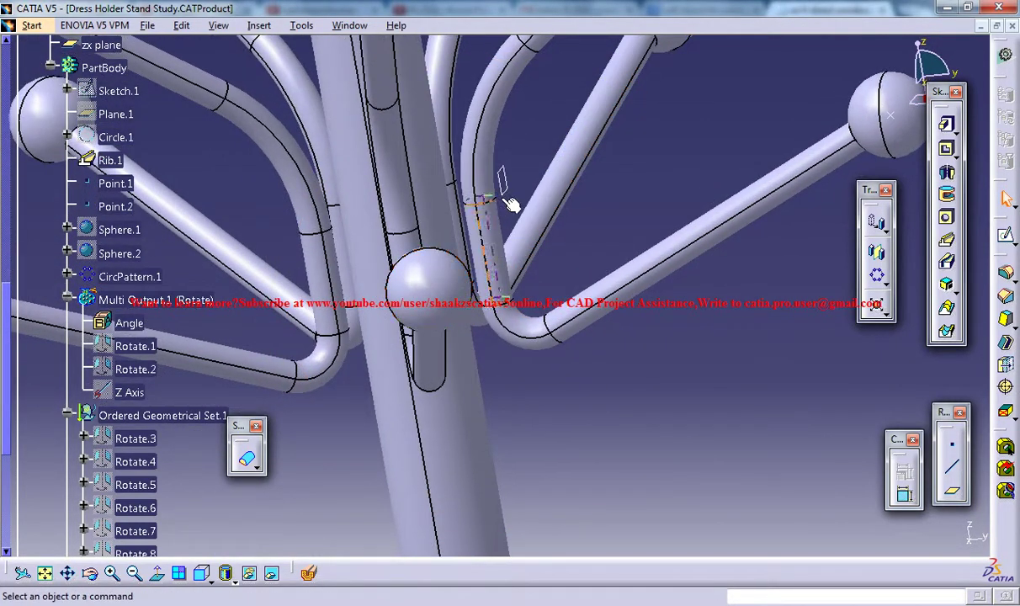
{"action": "left_click", "coordinate": [946, 124]}
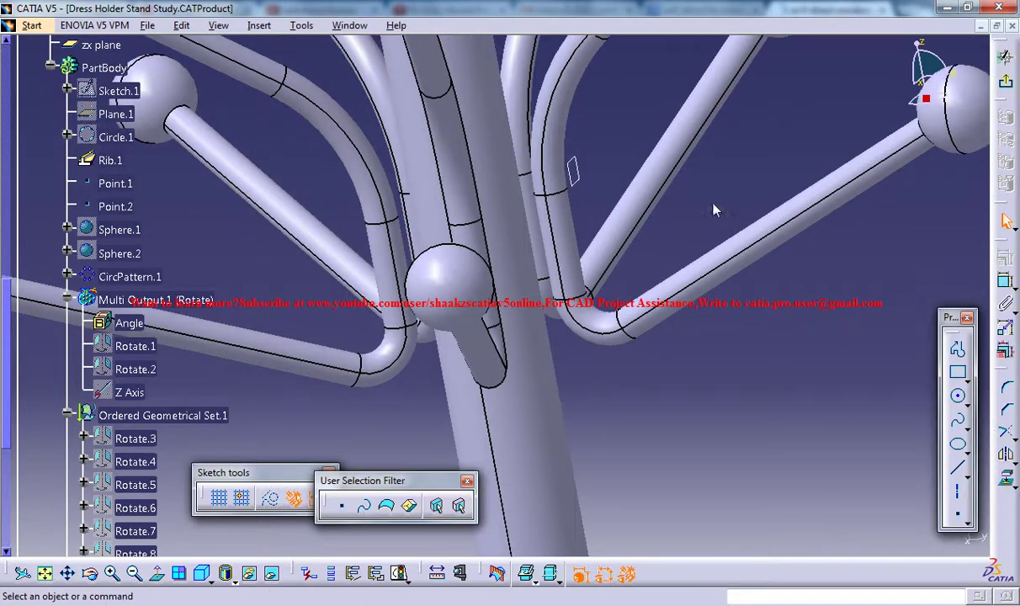
{"action": "middle_click_drag", "start_coordinate": [595, 236], "coordinate": [722, 257]}
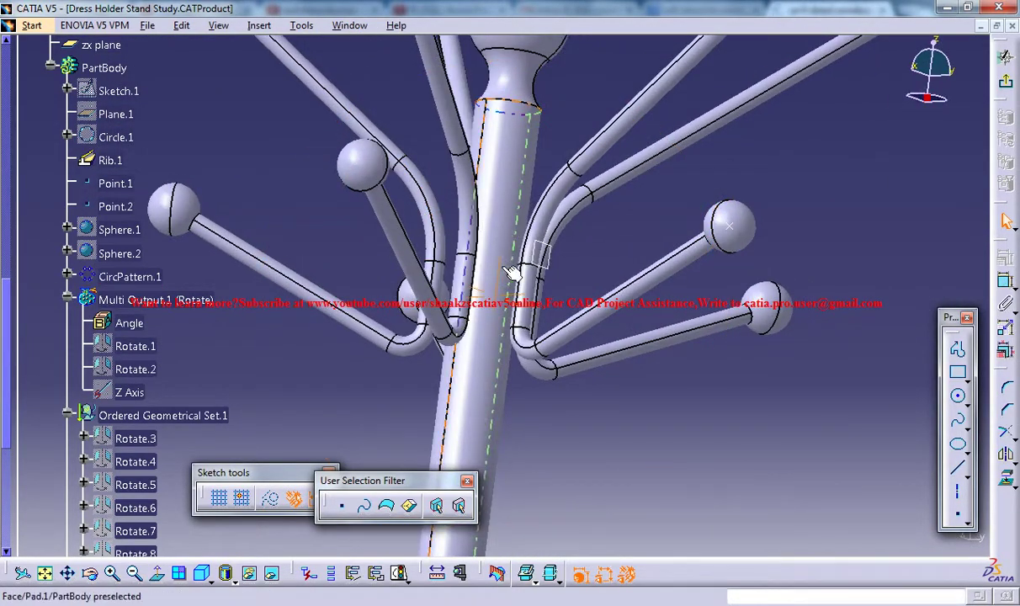
{"action": "mouse_move", "coordinate": [476, 330]}
{"action": "middle_mouse_down"}
{"action": "mouse_move", "coordinate": [515, 329]}
{"action": "mouse_move", "coordinate": [521, 271]}
{"action": "middle_mouse_up"}
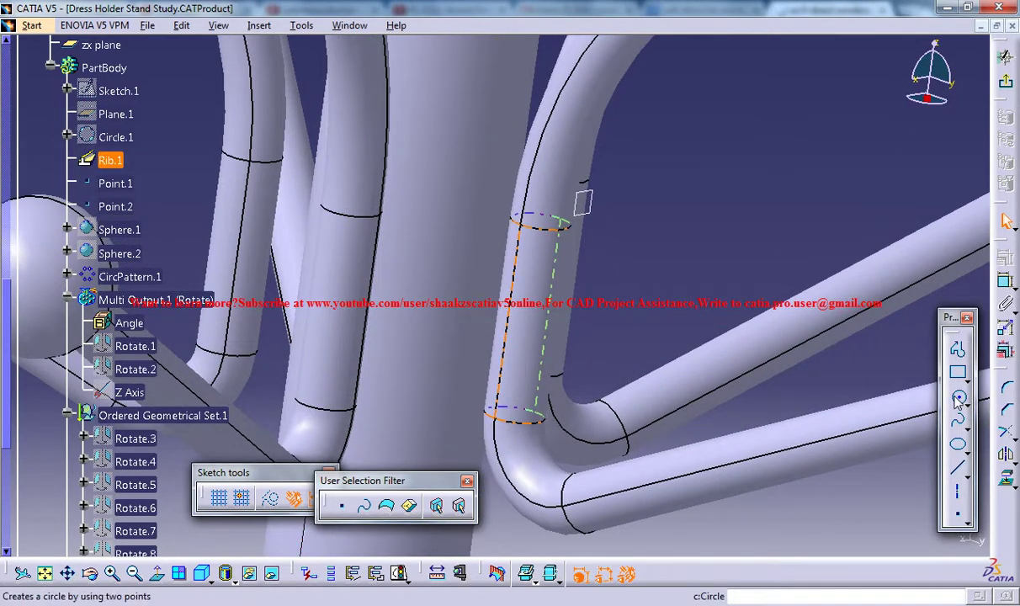
{"action": "left_click", "coordinate": [959, 401]}
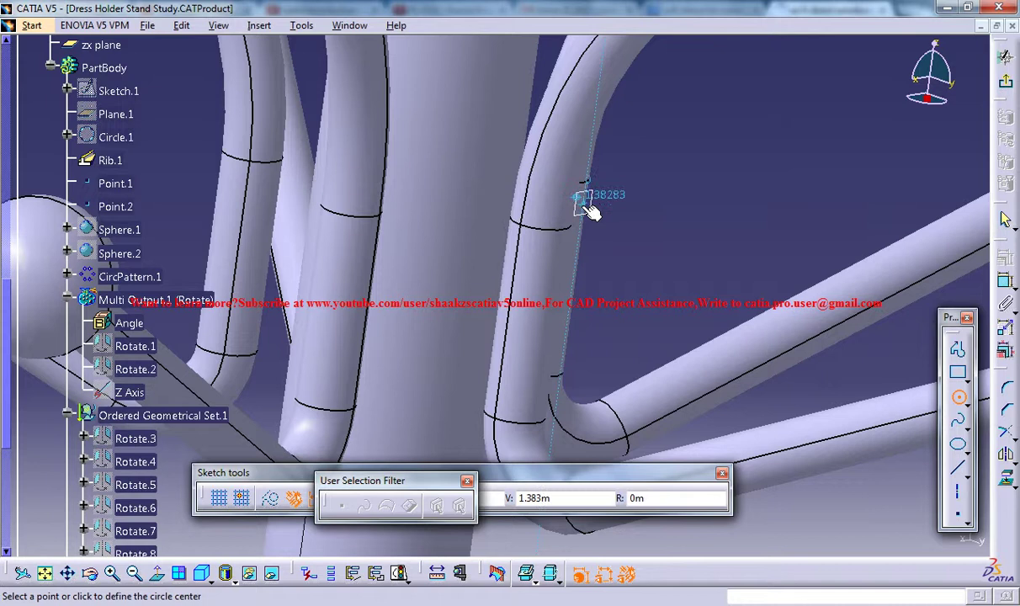
{"action": "left_click", "coordinate": [581, 276]}
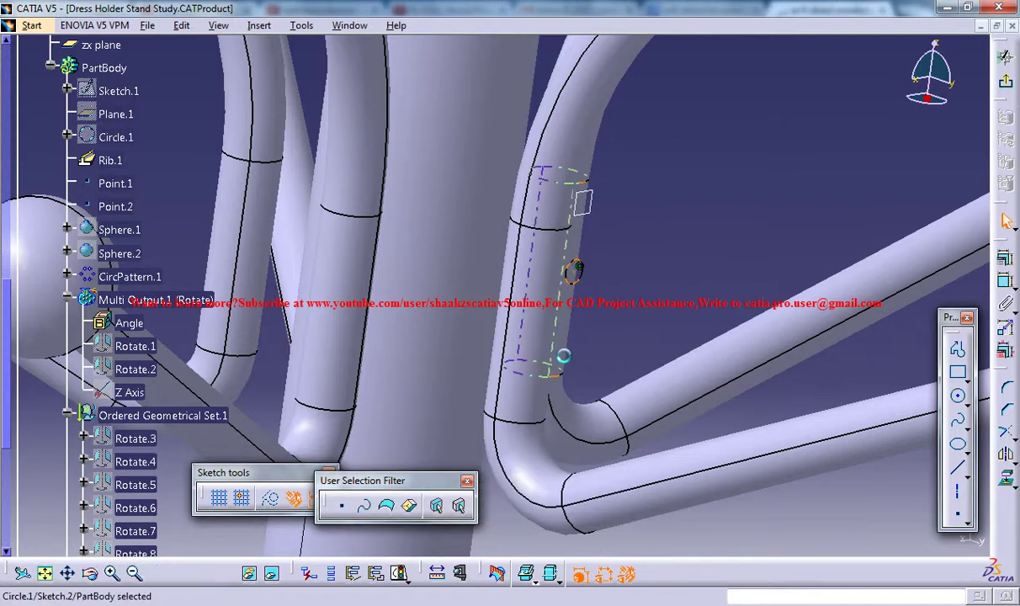
{"action": "mouse_move", "coordinate": [575, 337]}
{"action": "middle_mouse_down"}
{"action": "mouse_move", "coordinate": [614, 294]}
{"action": "mouse_move", "coordinate": [630, 296]}
{"action": "mouse_move", "coordinate": [634, 336]}
{"action": "middle_mouse_up"}
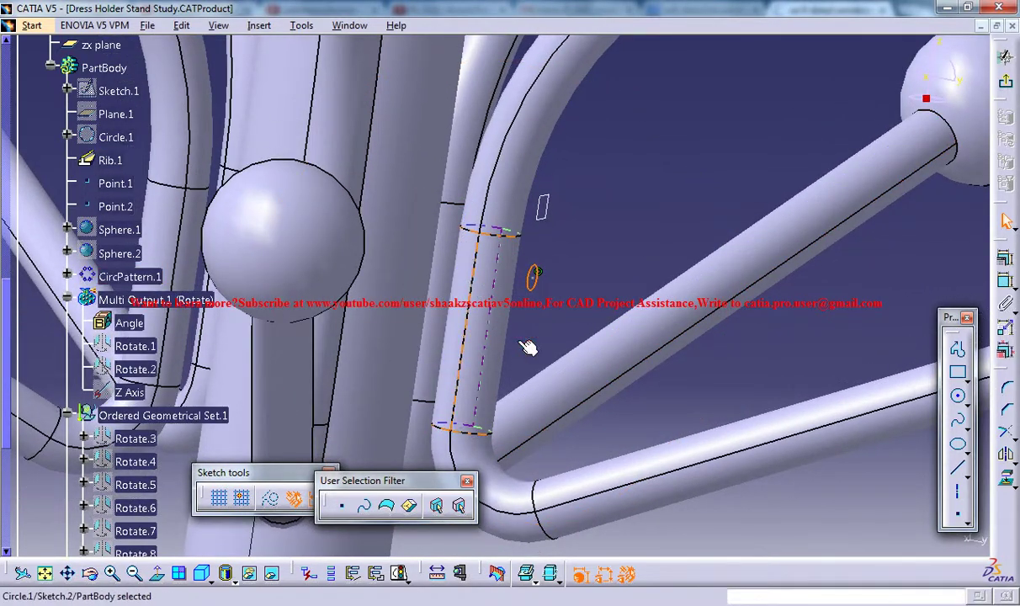
{"action": "mouse_move", "coordinate": [463, 300]}
{"action": "middle_mouse_down"}
{"action": "mouse_move", "coordinate": [435, 321]}
{"action": "mouse_move", "coordinate": [472, 319]}
{"action": "middle_mouse_up"}
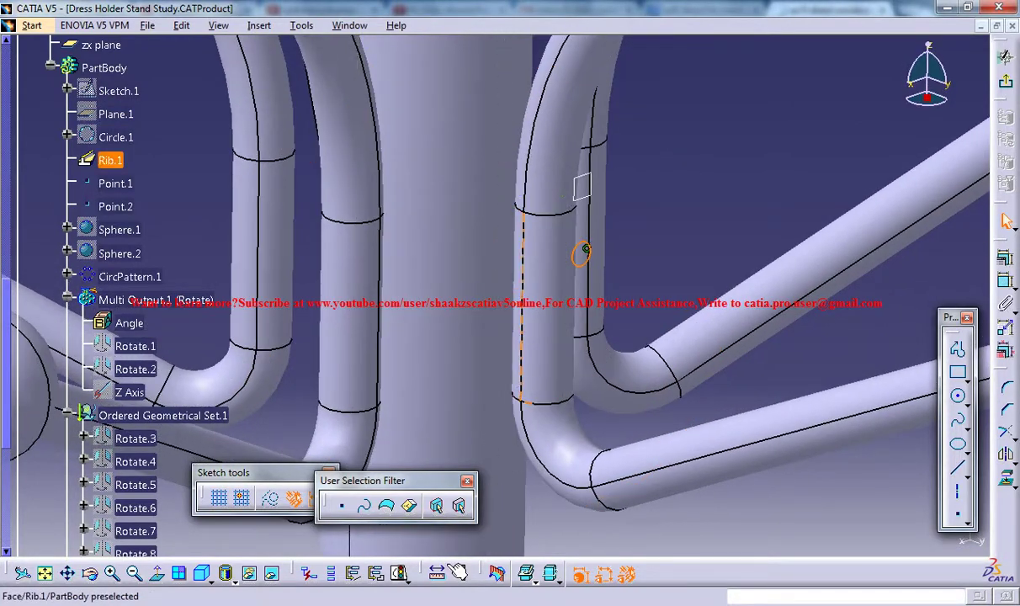
{"action": "left_click", "coordinate": [581, 252]}
{"action": "left_click", "coordinate": [225, 573]}
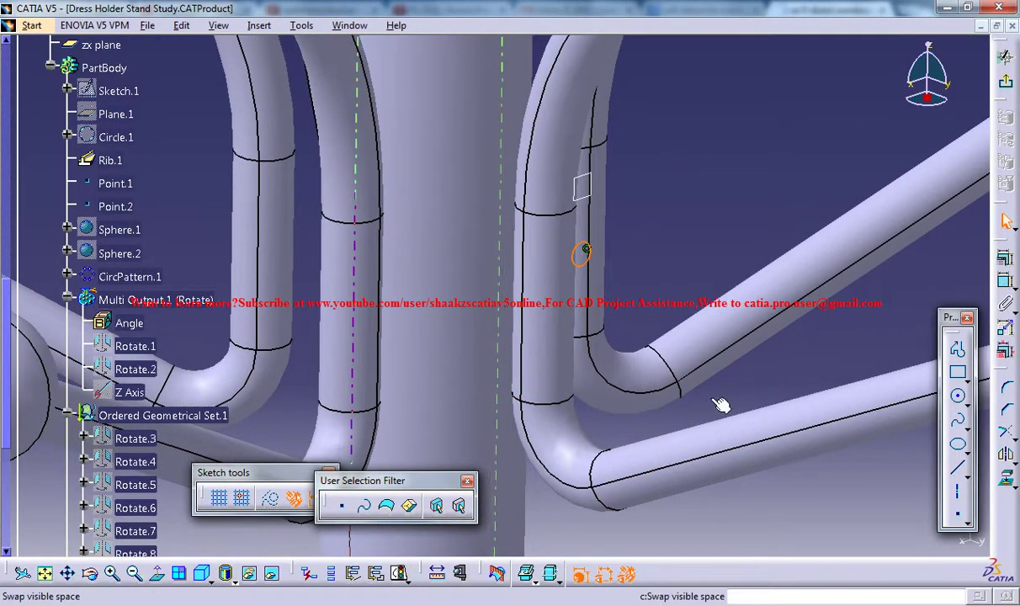
{"action": "left_click", "coordinate": [156, 573]}
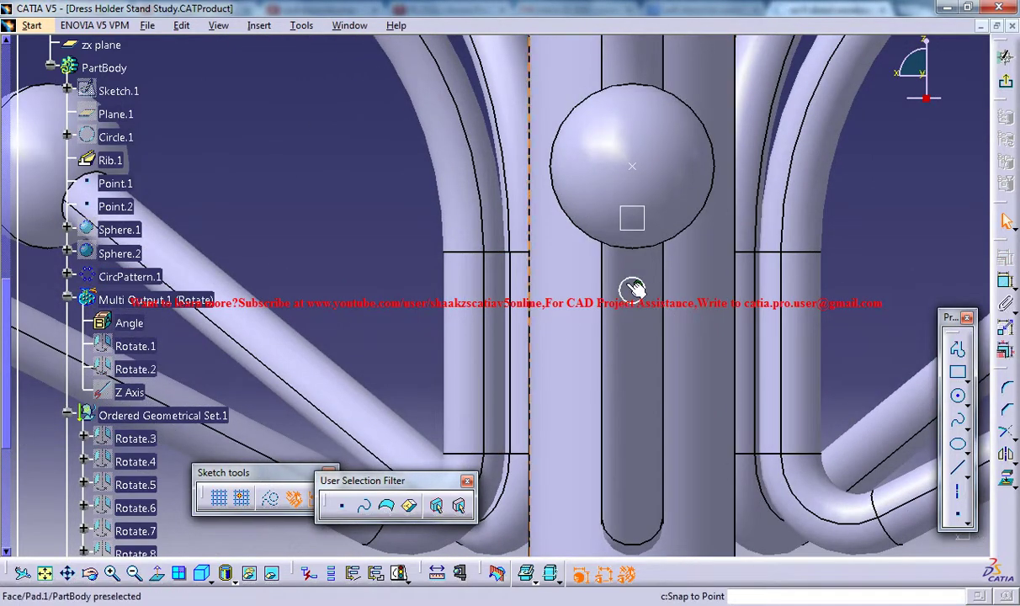
Exit the sketch and pocket Sketch.2 Up to next, cutting a small hole through the arm.
{"action": "left_click", "coordinate": [1005, 90]}
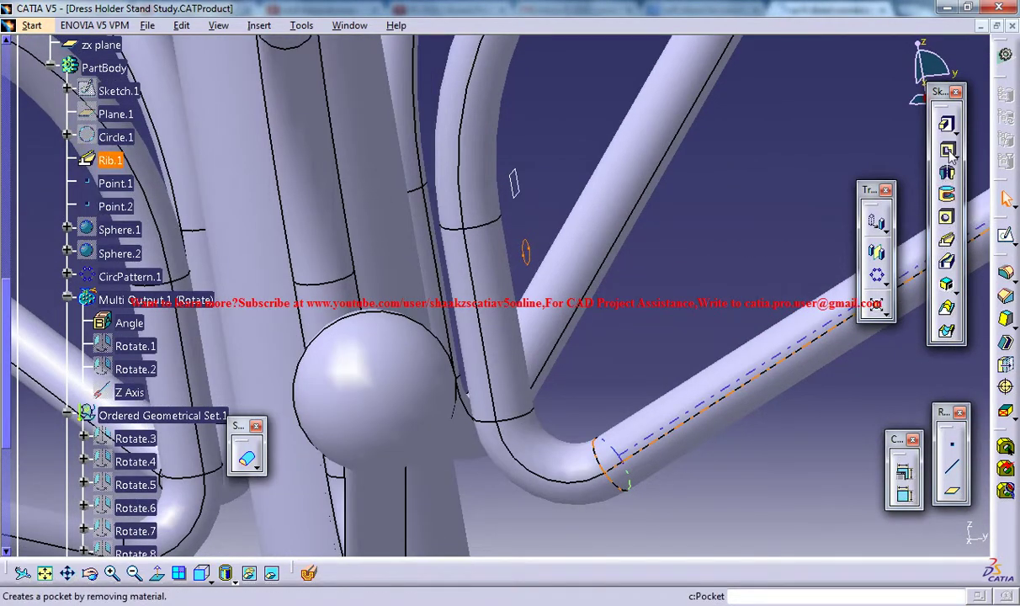
{"action": "left_click", "coordinate": [947, 149]}
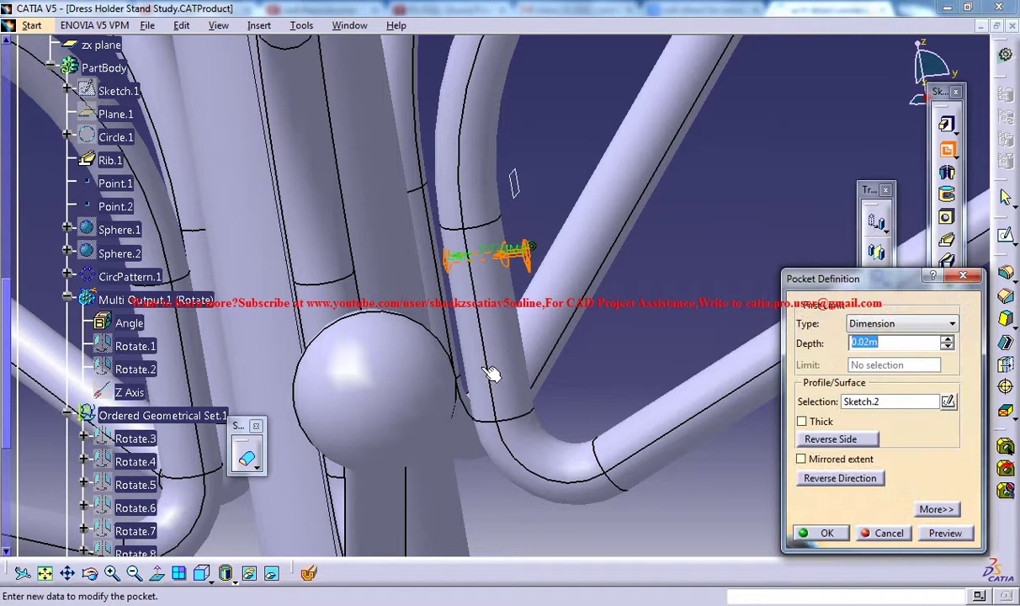
{"action": "middle_click_drag", "start_coordinate": [580, 235], "coordinate": [535, 291]}
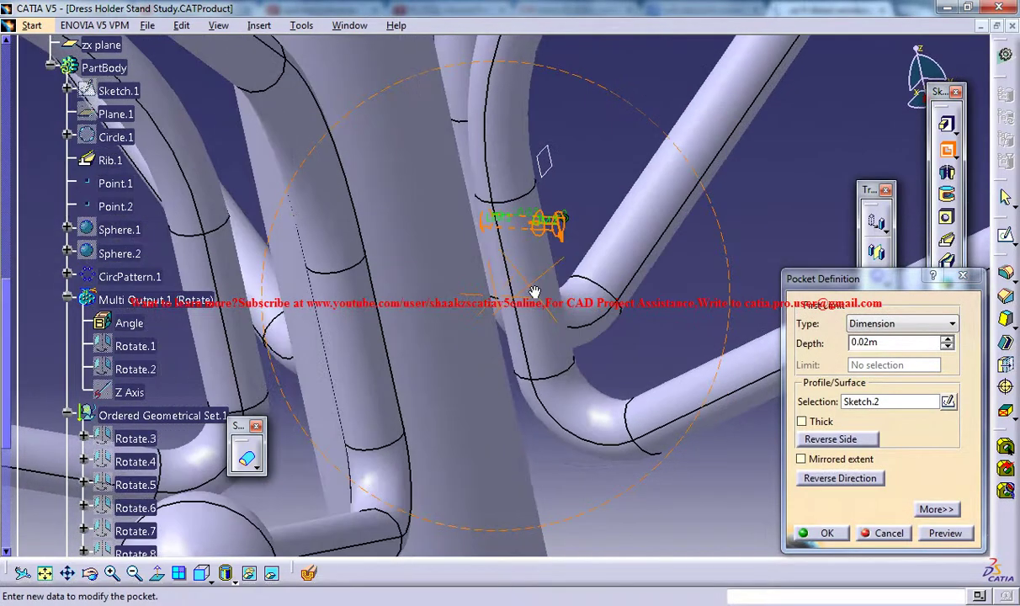
{"action": "left_click", "coordinate": [867, 325]}
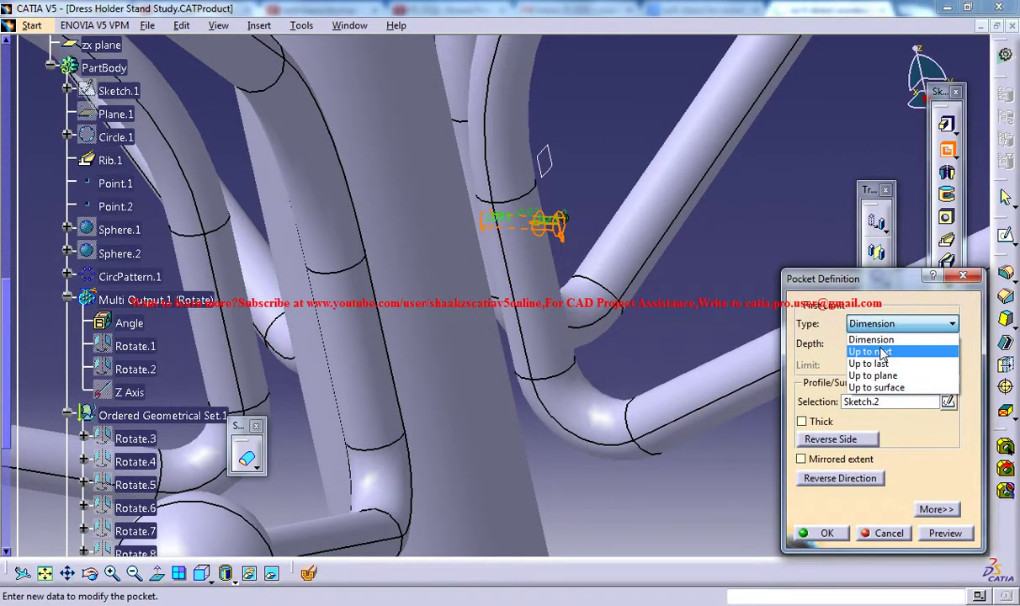
{"action": "left_click", "coordinate": [871, 352]}
{"action": "left_click", "coordinate": [828, 533]}
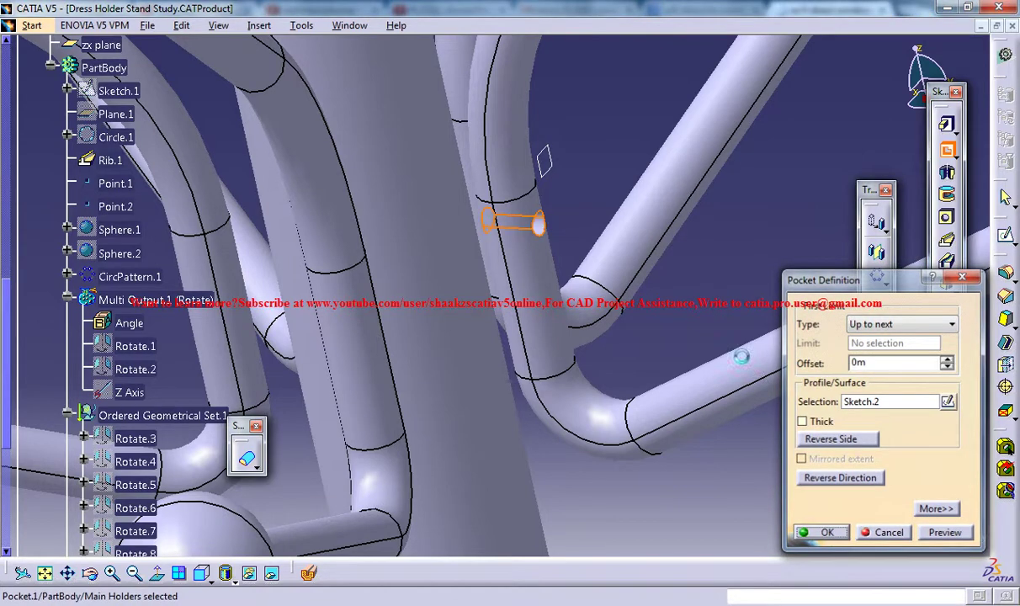
{"action": "mouse_move", "coordinate": [619, 170]}
{"action": "middle_mouse_down"}
{"action": "mouse_move", "coordinate": [612, 199]}
{"action": "mouse_move", "coordinate": [627, 148]}
{"action": "middle_mouse_up"}
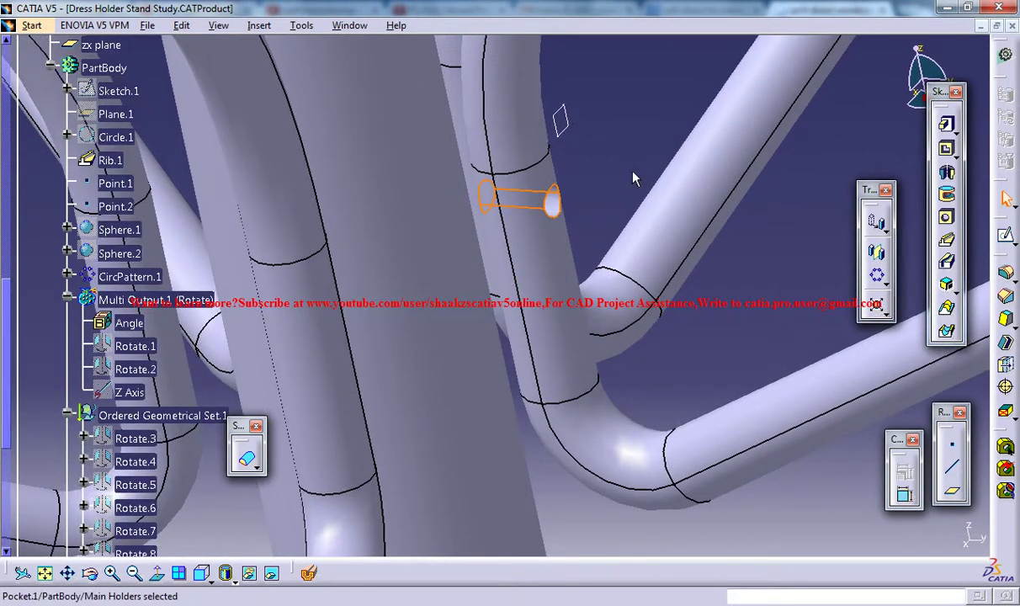
{"action": "left_click", "coordinate": [627, 209]}
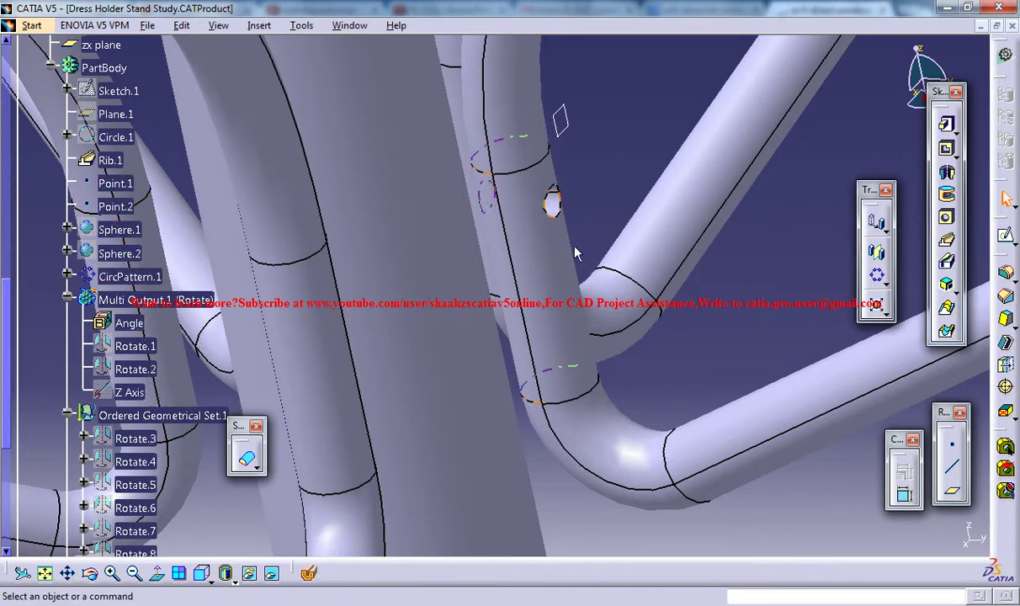
{"action": "left_click", "coordinate": [946, 217]}
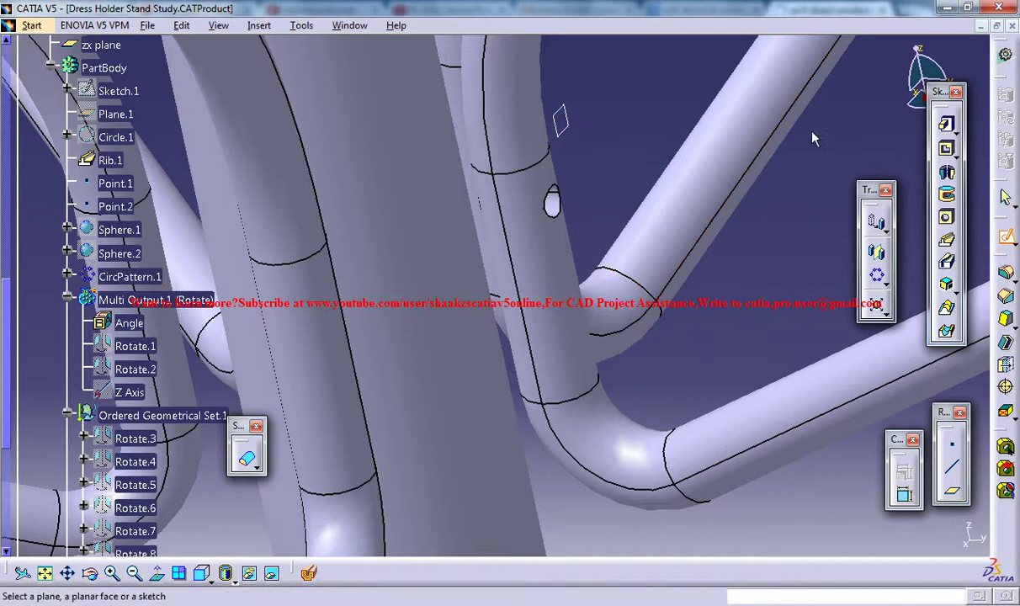
{"action": "left_click", "coordinate": [946, 217]}
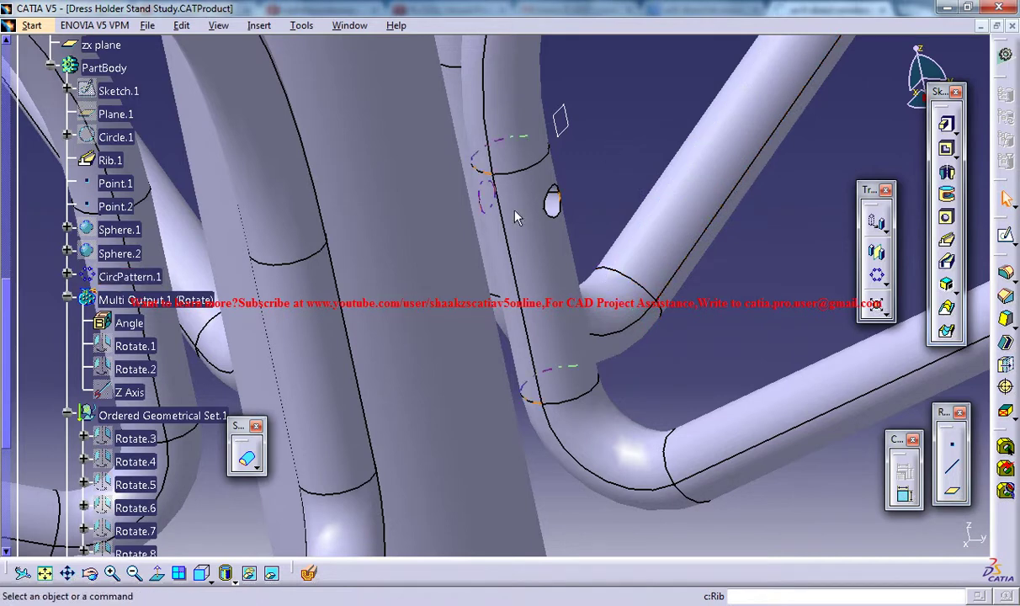
Reopen Sketch.2 under Pocket.1 and draw a second circle below the first hole.
{"action": "scroll", "coordinate": [262, 383], "scroll_direction": "down", "scroll_amount": 3}
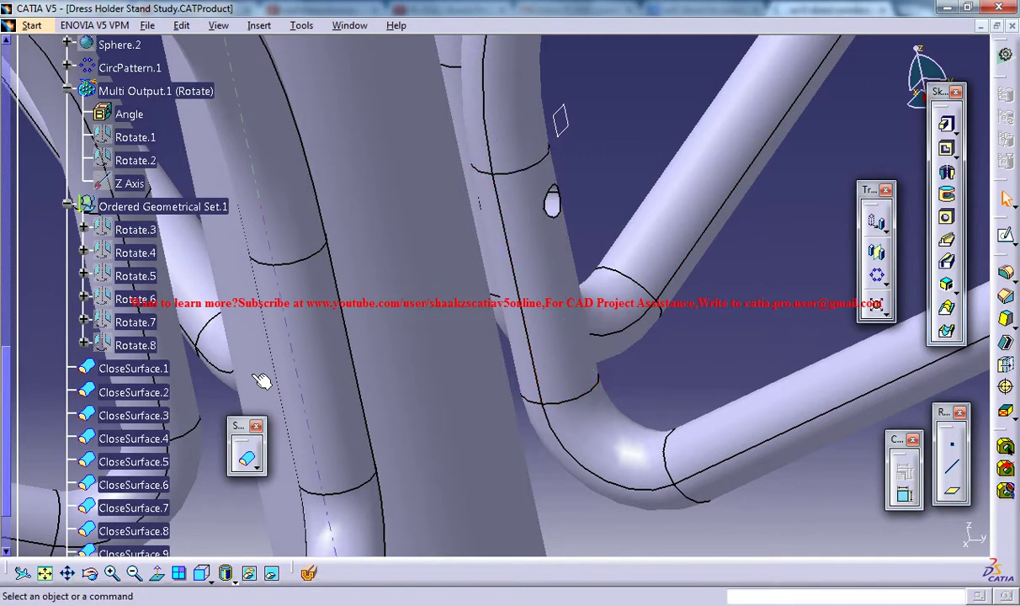
{"action": "scroll", "coordinate": [261, 382], "scroll_direction": "down", "scroll_amount": 3}
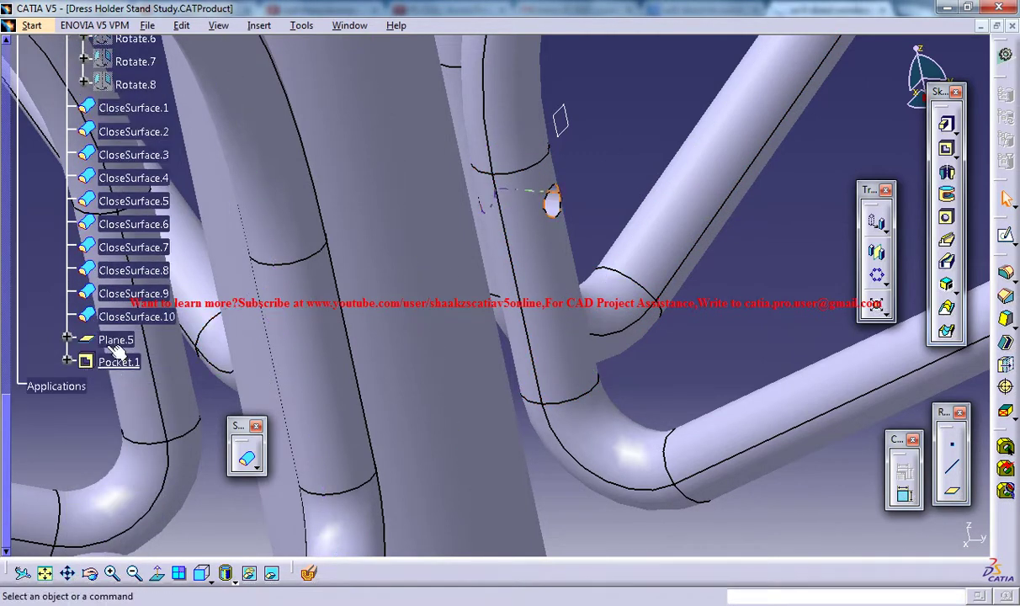
{"action": "scroll", "coordinate": [118, 471], "scroll_direction": "up", "scroll_amount": 2}
{"action": "scroll", "coordinate": [127, 505], "scroll_direction": "up", "scroll_amount": 1}
{"action": "scroll", "coordinate": [132, 312], "scroll_direction": "up", "scroll_amount": 2}
{"action": "scroll", "coordinate": [132, 312], "scroll_direction": "up", "scroll_amount": 2}
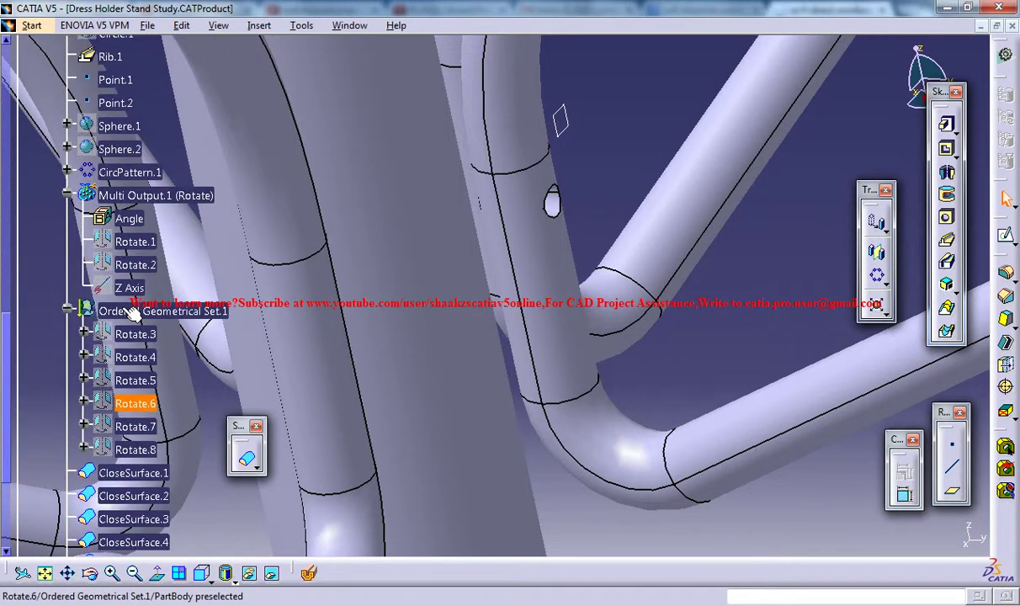
{"action": "scroll", "coordinate": [132, 311], "scroll_direction": "down", "scroll_amount": 1}
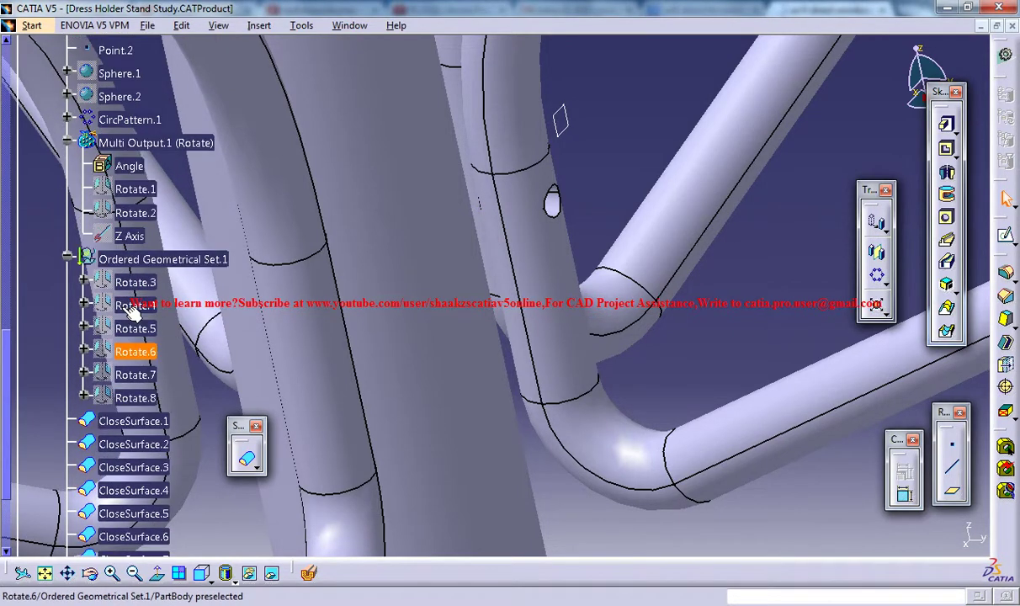
{"action": "scroll", "coordinate": [132, 311], "scroll_direction": "down", "scroll_amount": 1}
{"action": "scroll", "coordinate": [135, 303], "scroll_direction": "down", "scroll_amount": 3}
{"action": "scroll", "coordinate": [143, 353], "scroll_direction": "down", "scroll_amount": 1}
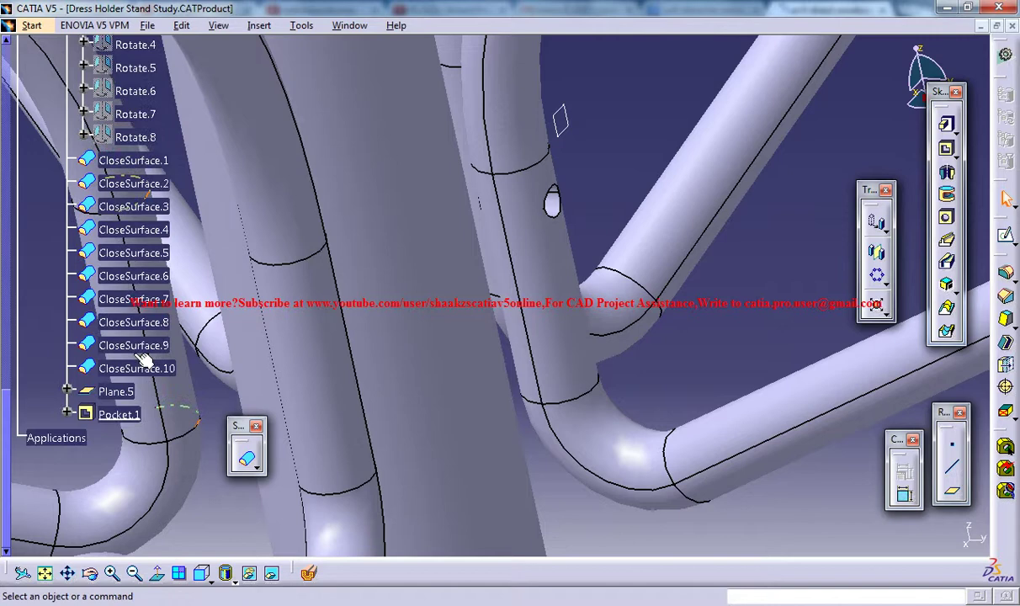
{"action": "left_click", "coordinate": [67, 412]}
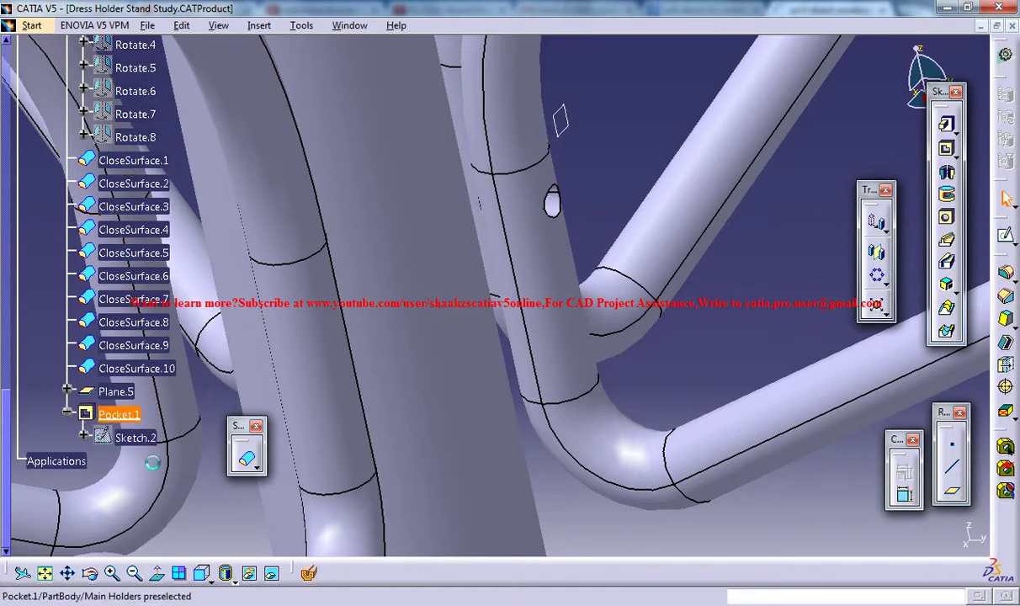
{"action": "double_click", "coordinate": [135, 437]}
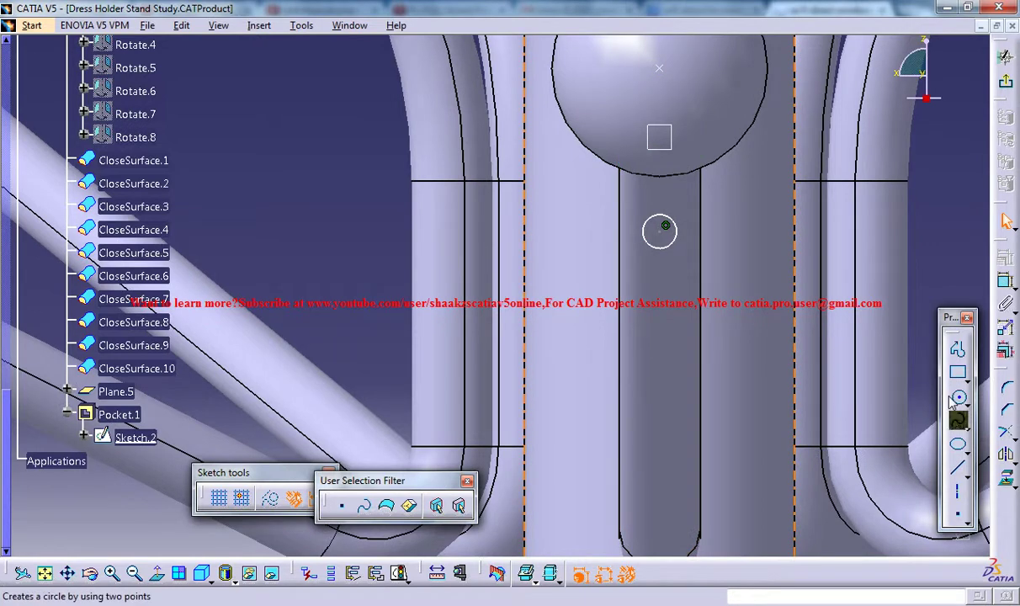
{"action": "left_click", "coordinate": [959, 395]}
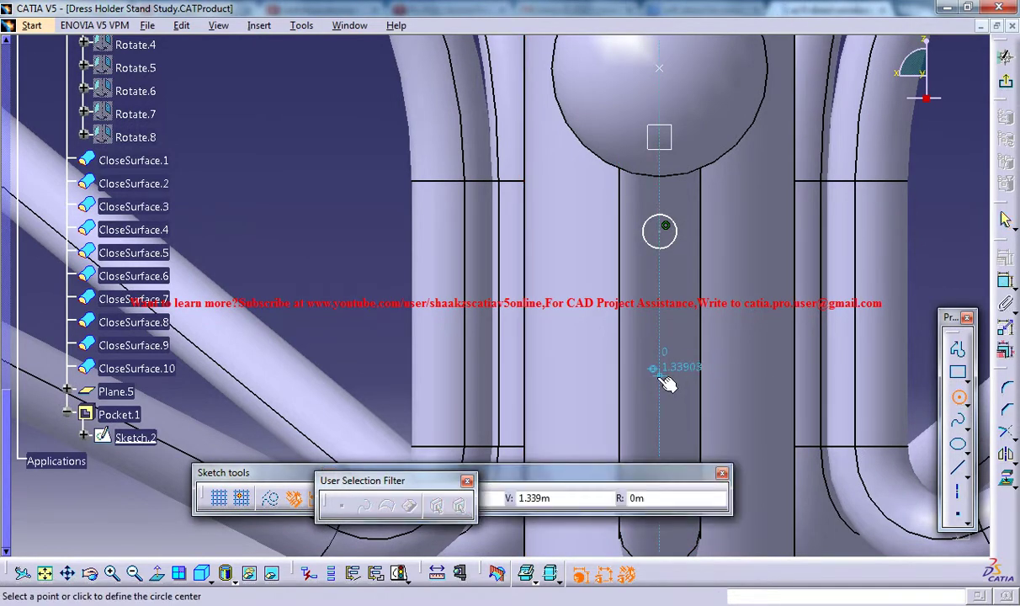
{"action": "left_click", "coordinate": [665, 380]}
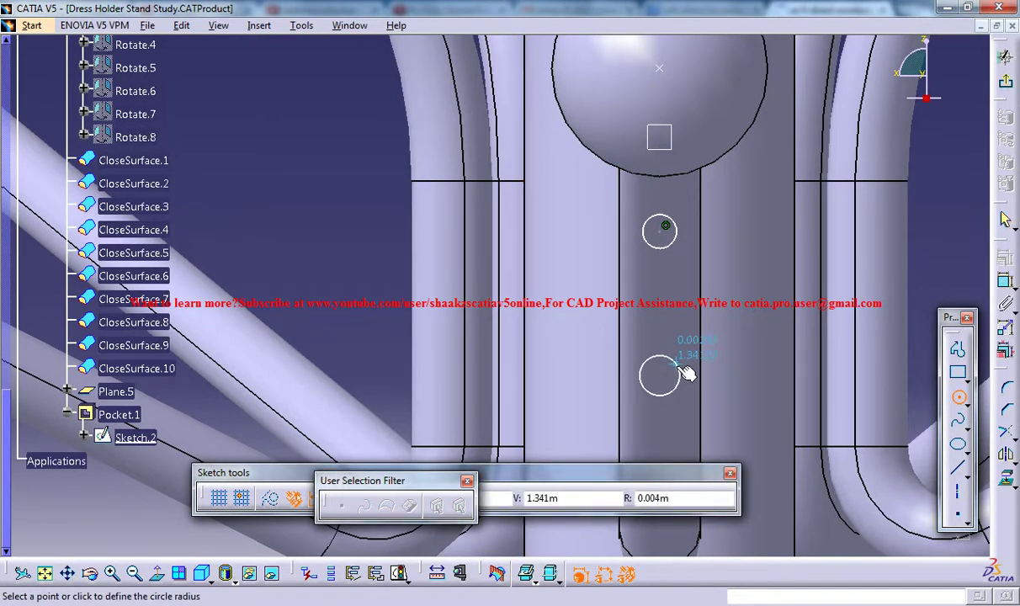
{"action": "left_click", "coordinate": [677, 368]}
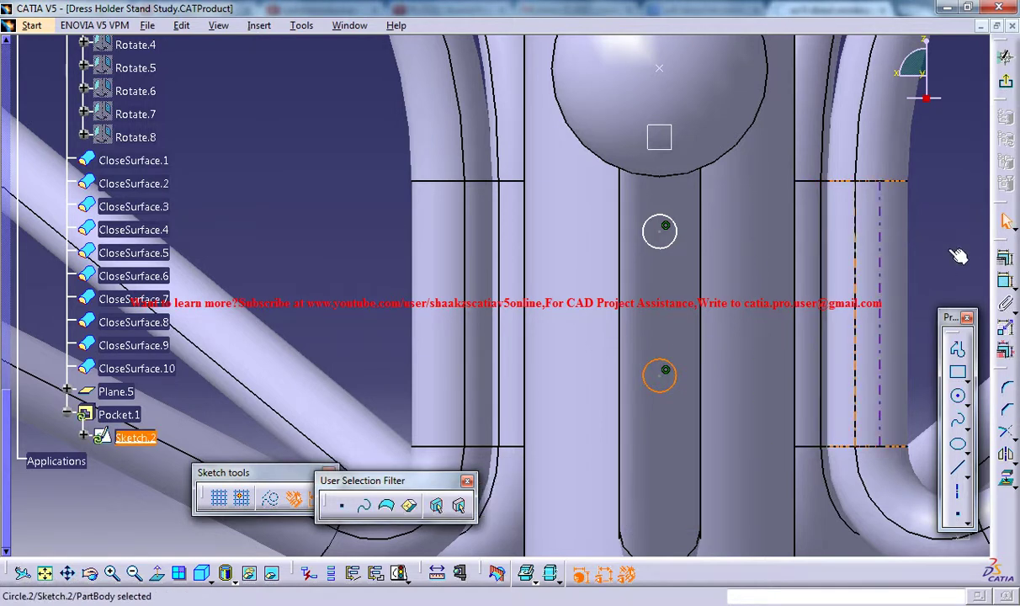
Constrain both the lower and upper circles to a 0.006 m diameter.
{"action": "left_click", "coordinate": [1003, 281]}
{"action": "left_click", "coordinate": [665, 370]}
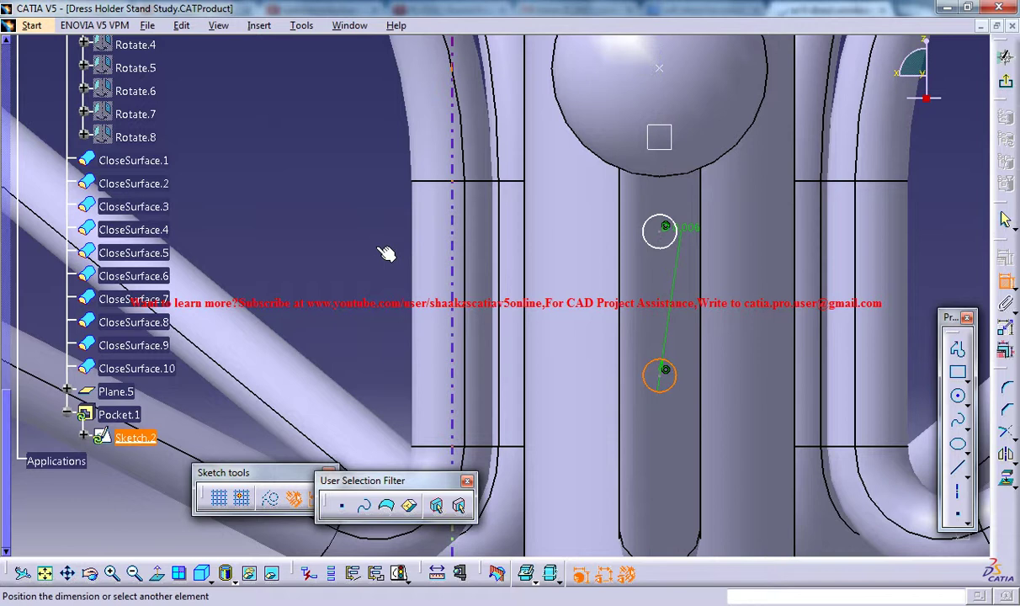
{"action": "left_click", "coordinate": [341, 240]}
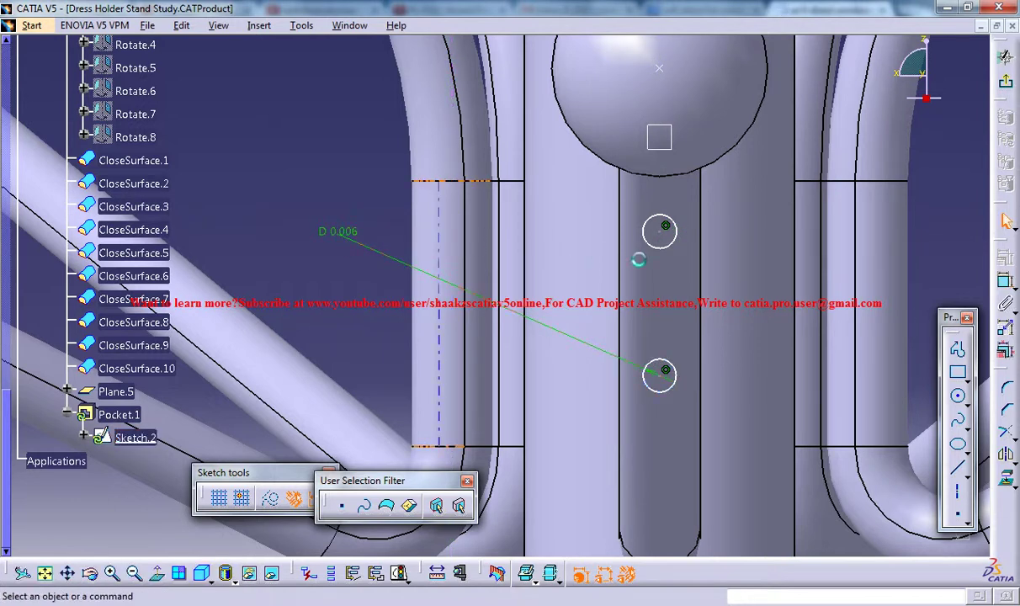
{"action": "left_click", "coordinate": [1004, 281]}
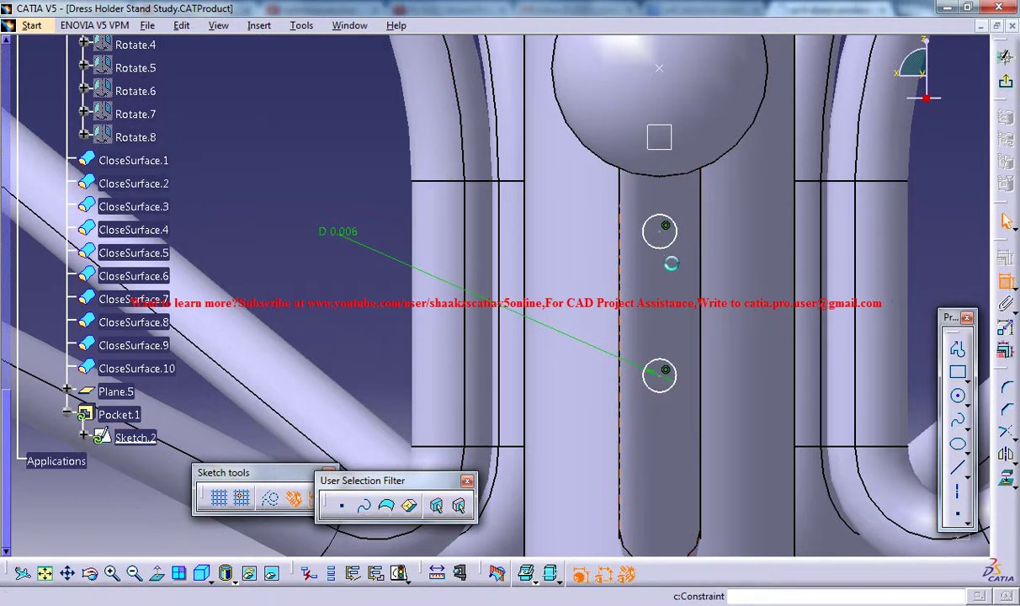
{"action": "left_click", "coordinate": [657, 234]}
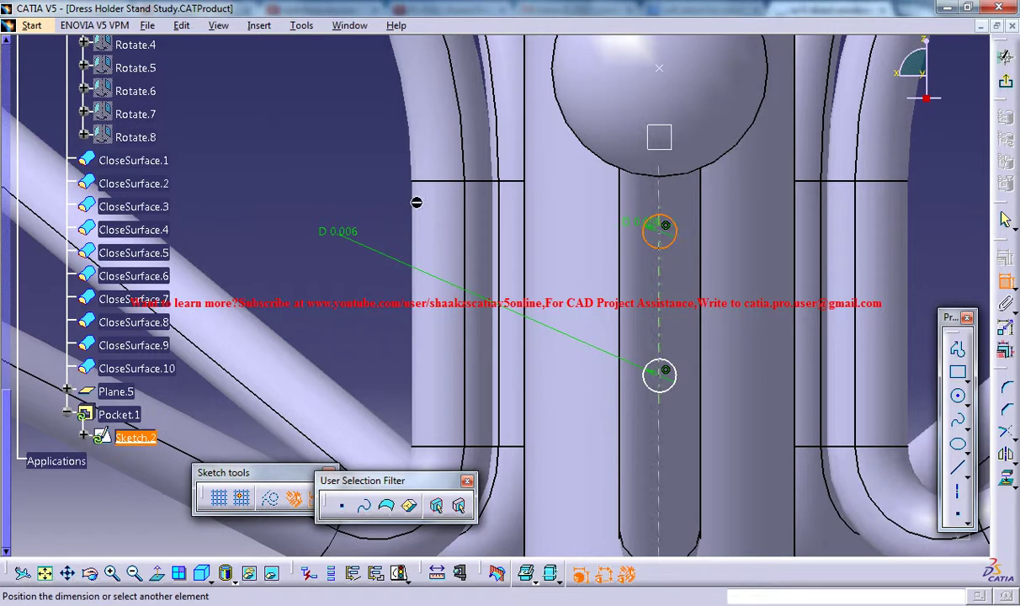
{"action": "left_click", "coordinate": [328, 163]}
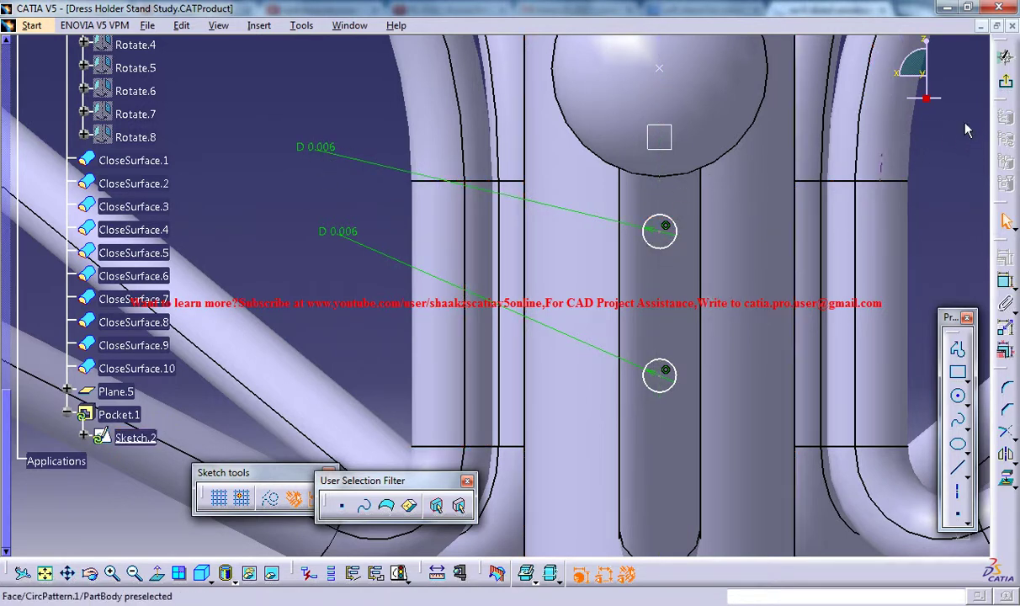
Exit the sketcher and orbit the stand to inspect the two new holes.
{"action": "left_click", "coordinate": [1005, 56]}
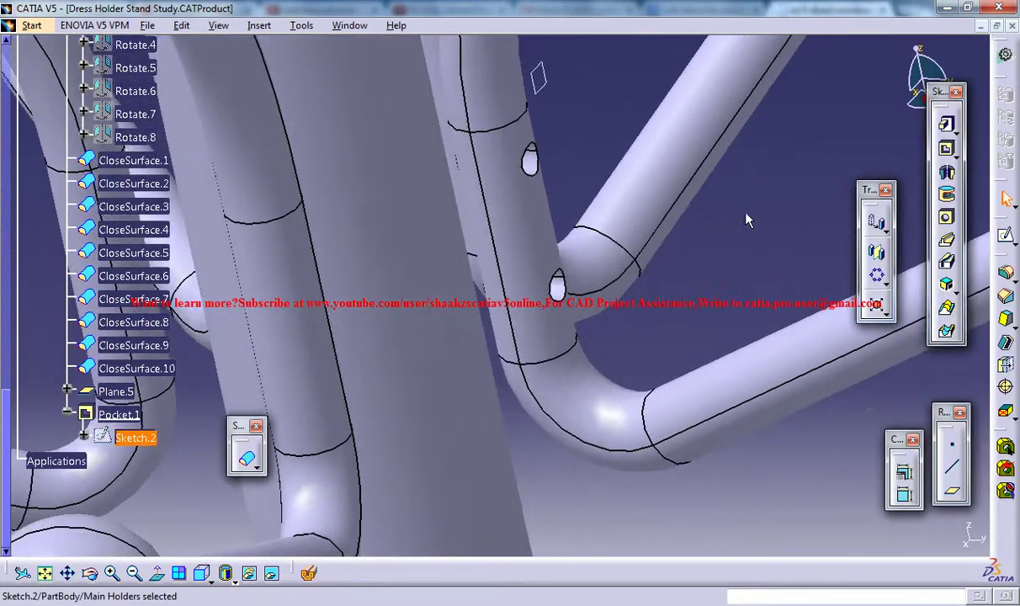
{"action": "middle_click_drag", "start_coordinate": [582, 166], "coordinate": [603, 243]}
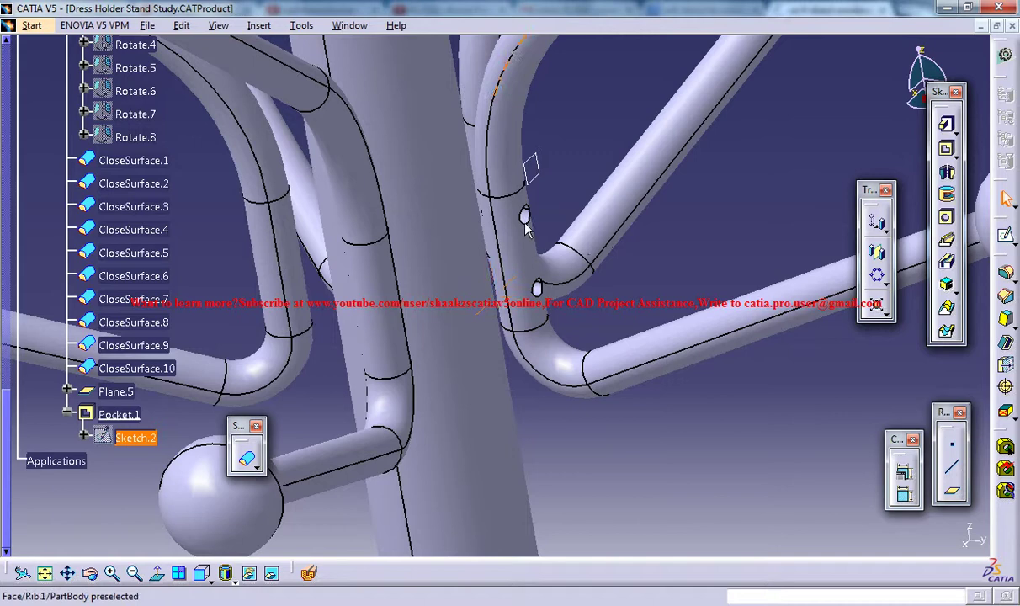
{"action": "middle_click_drag", "start_coordinate": [689, 253], "coordinate": [617, 402]}
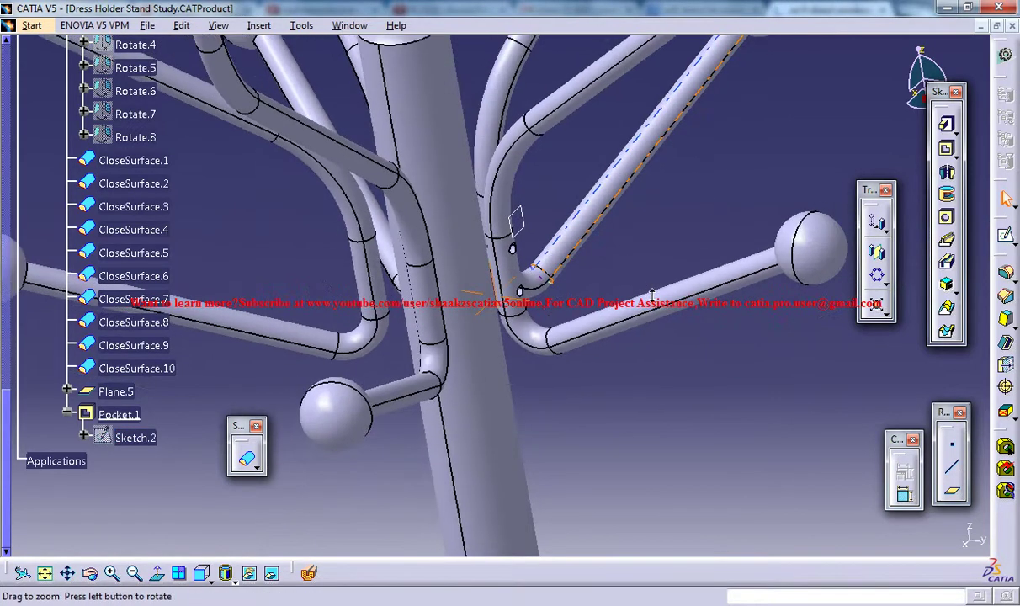
Circular-pattern Pocket.1 as a complete crown of 5 instances about the Z axis.
{"action": "left_click", "coordinate": [145, 414]}
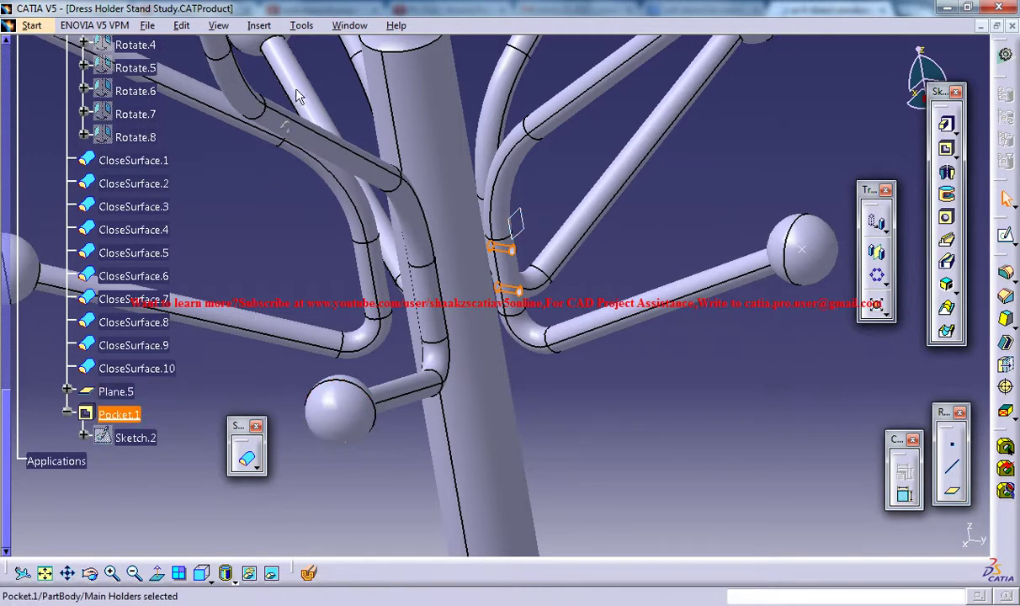
{"action": "left_click", "coordinate": [303, 25]}
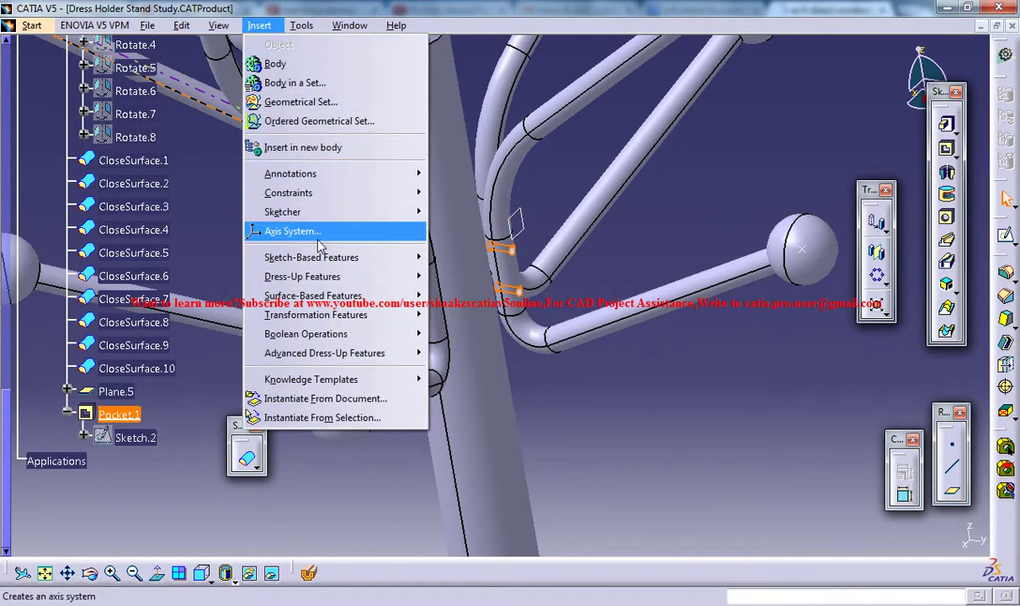
{"action": "mouse_move", "coordinate": [315, 314]}
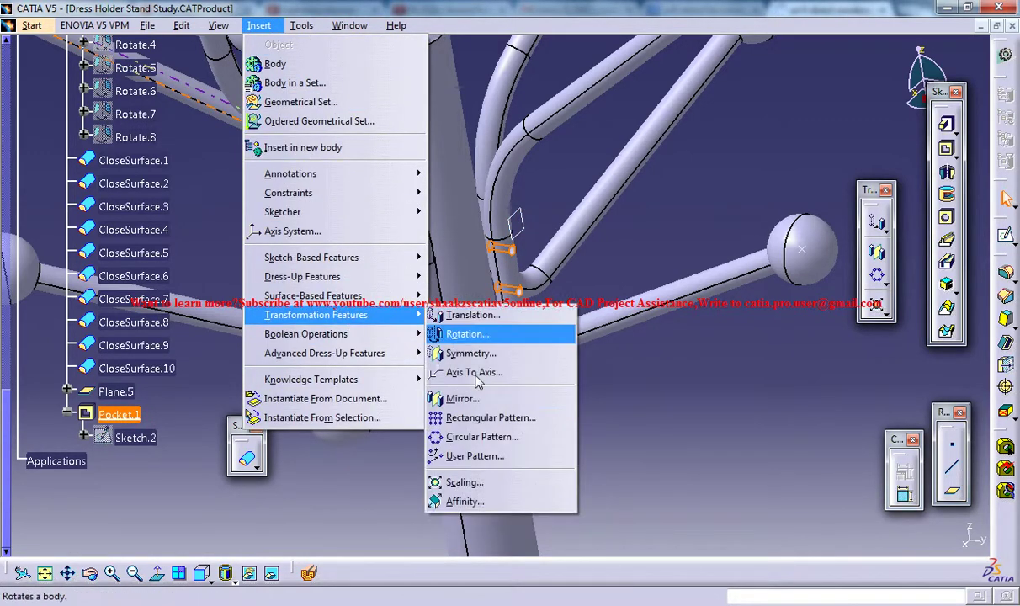
{"action": "left_click", "coordinate": [492, 436]}
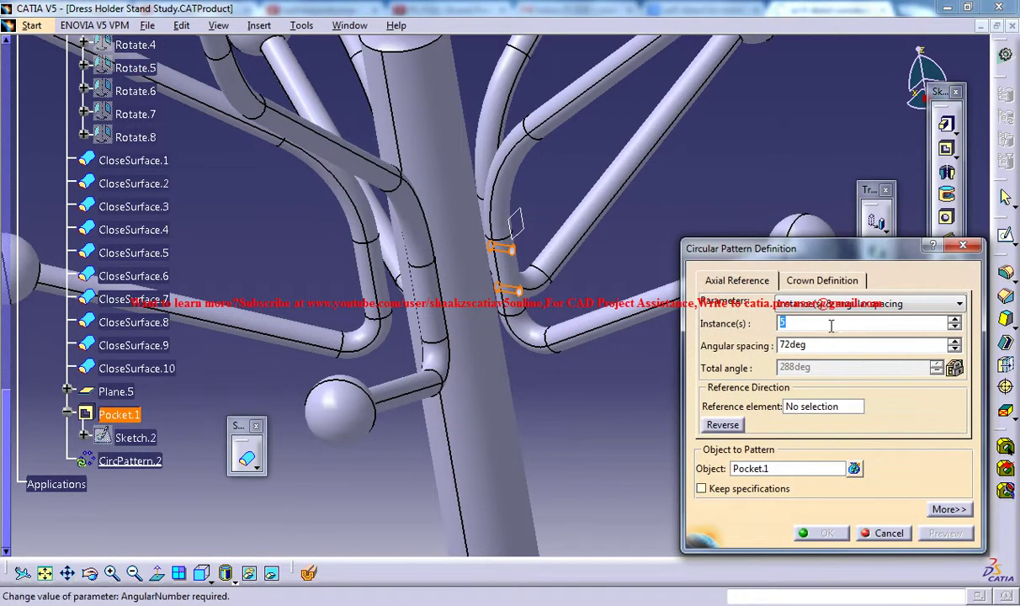
{"action": "left_click", "coordinate": [818, 354]}
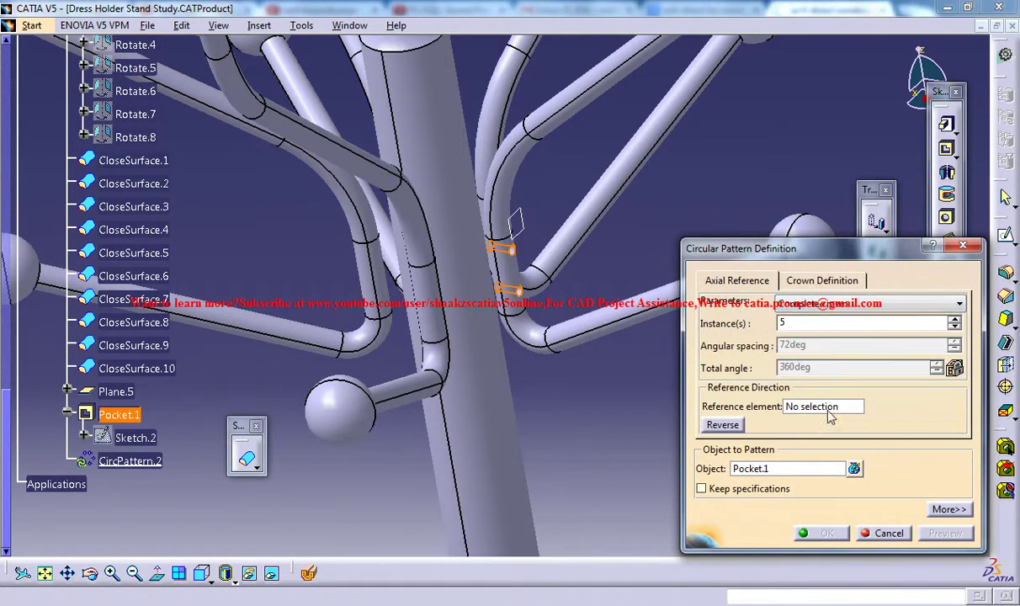
{"action": "right_click", "coordinate": [820, 418]}
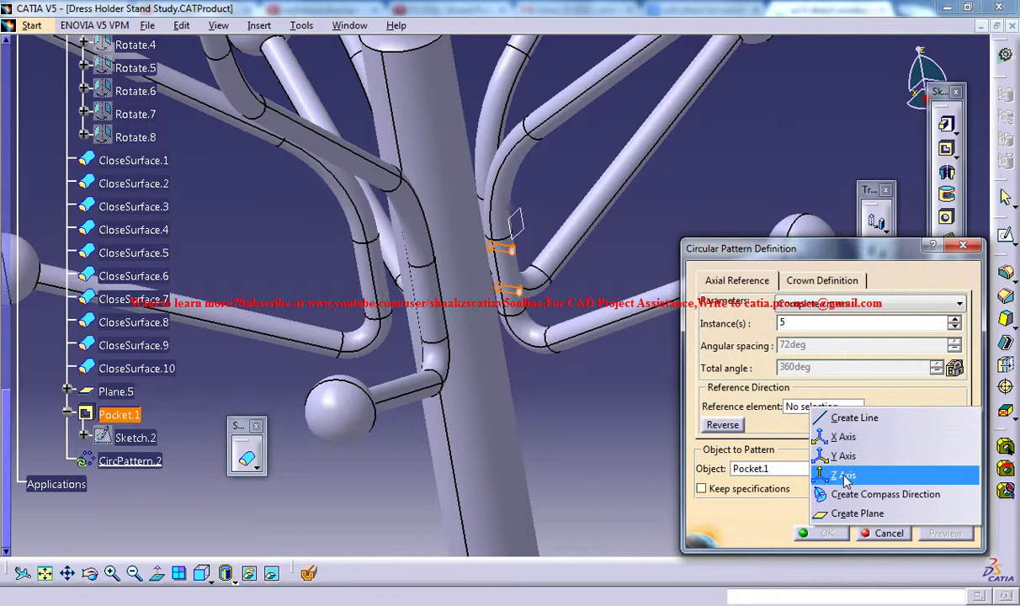
{"action": "left_click", "coordinate": [850, 473]}
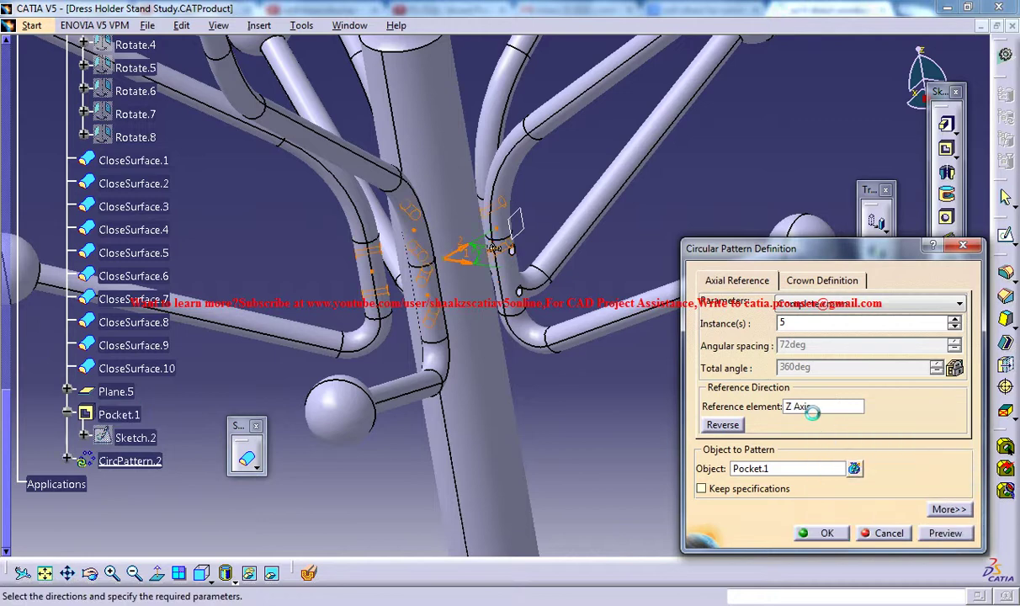
{"action": "left_click", "coordinate": [803, 528]}
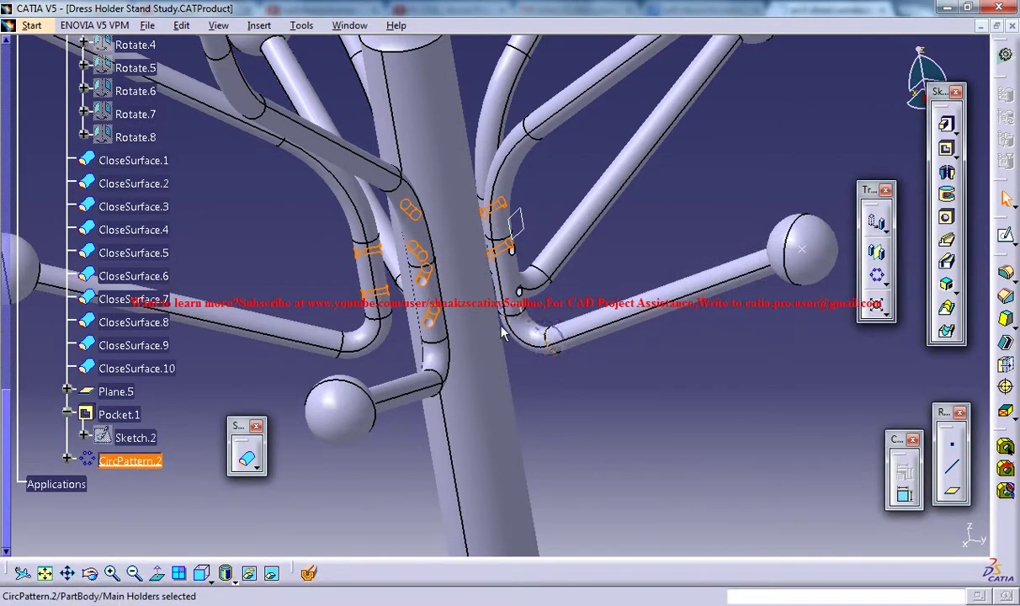
{"action": "left_click", "coordinate": [547, 406]}
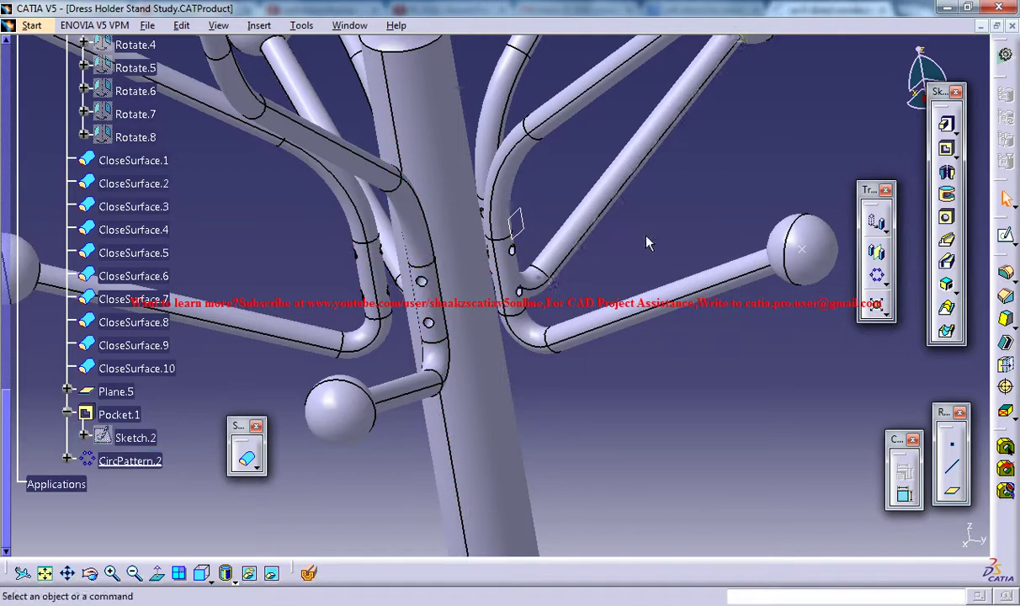
{"action": "mouse_move", "coordinate": [616, 214]}
{"action": "middle_mouse_down"}
{"action": "mouse_move", "coordinate": [576, 243]}
{"action": "mouse_move", "coordinate": [680, 259]}
{"action": "middle_mouse_up"}
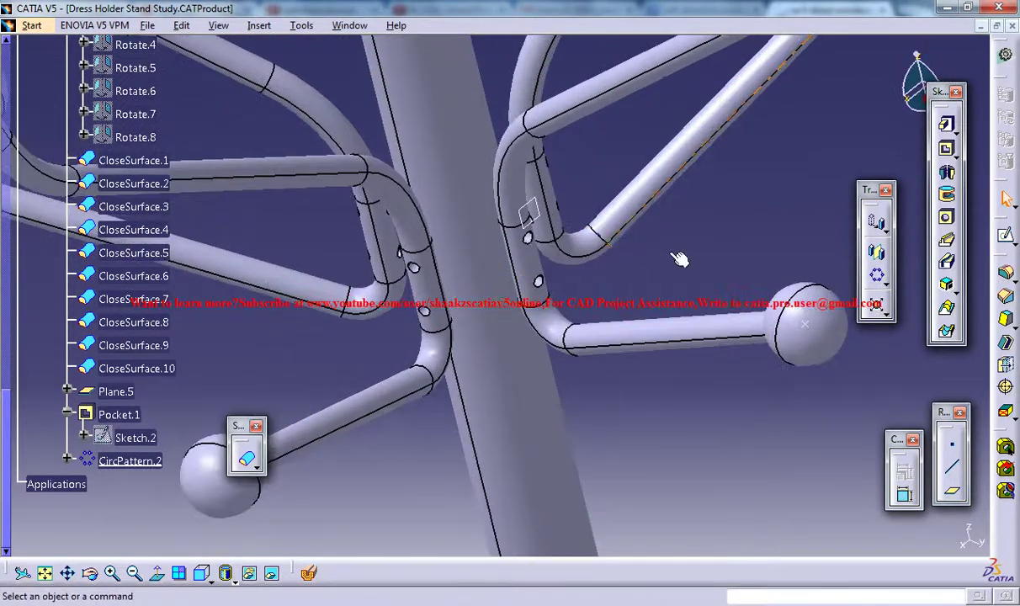